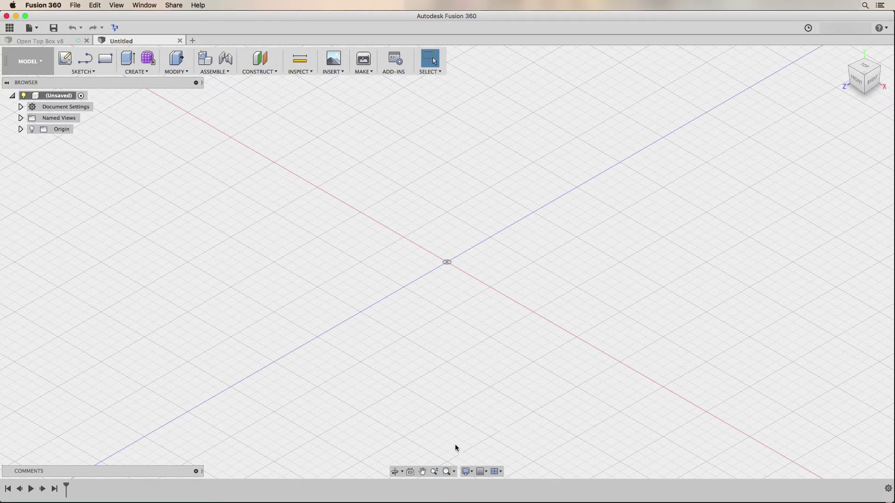
Step: Turn off the Ambient Occlusion effect in the display settings
click(467, 472)
mouse_move(508, 420)
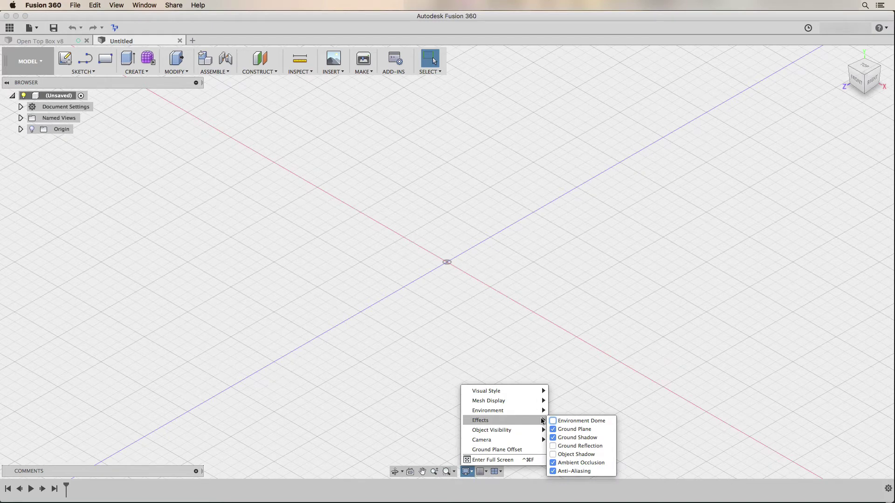
click(554, 463)
click(622, 464)
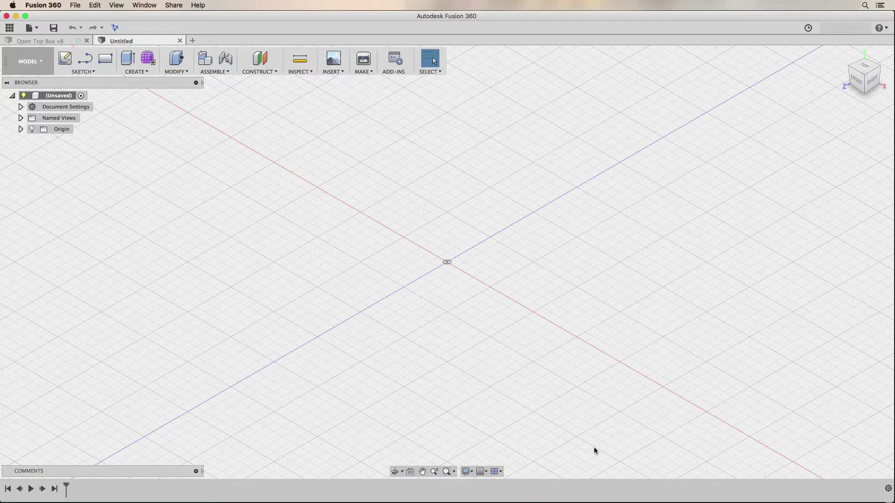
Step: Hide the layout grid and disable Snap to Grid
click(485, 472)
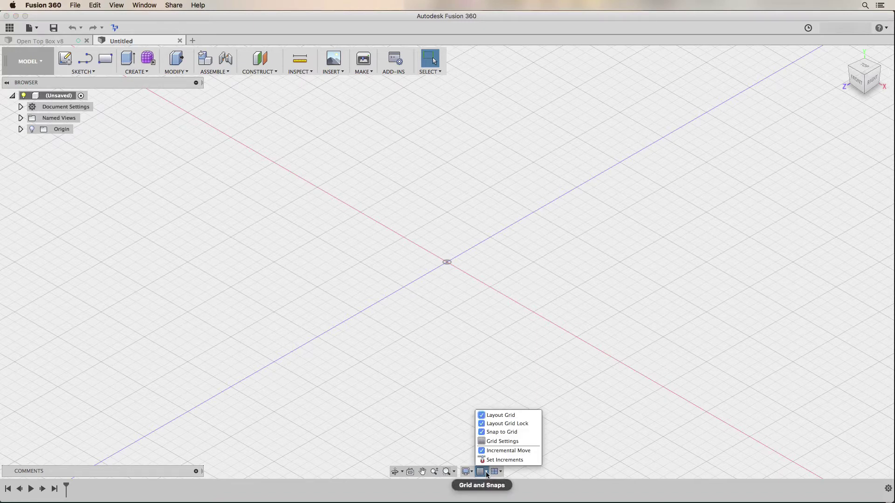
click(482, 416)
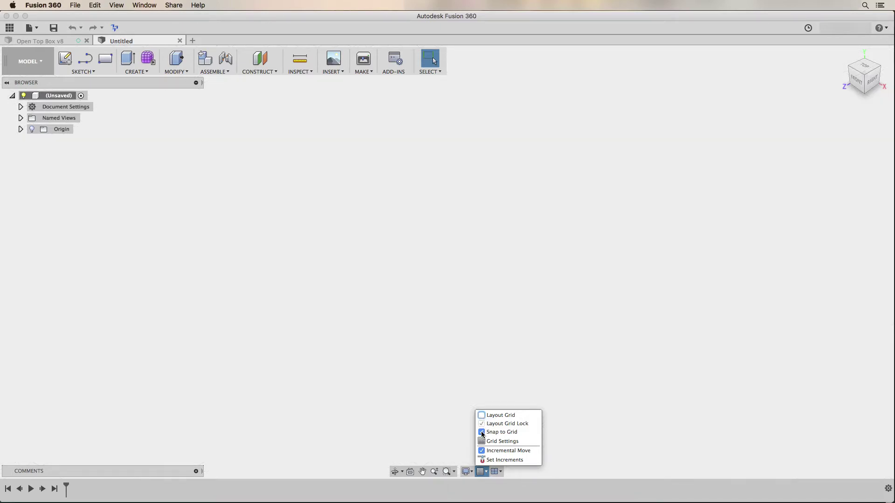
click(481, 433)
click(422, 420)
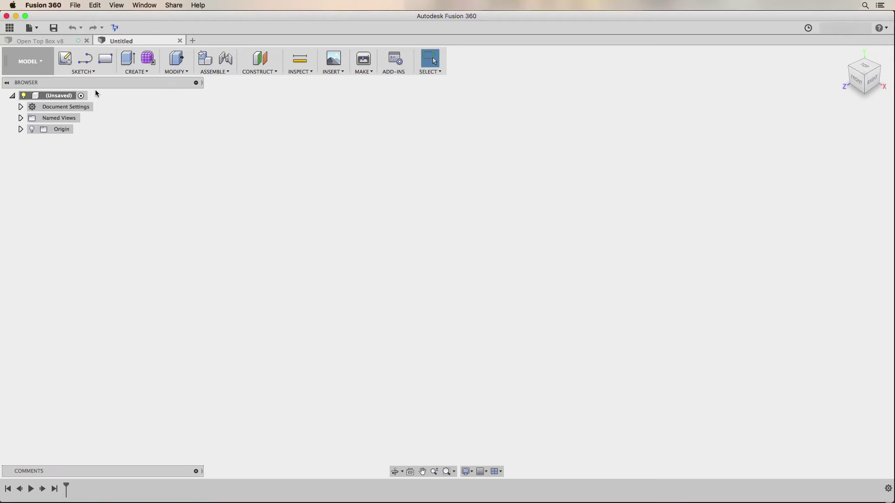
Step: Replace the Line and 2-Point Rectangle shortcuts in the Sketch toolbar group with 3-Point Rectangle
click(81, 72)
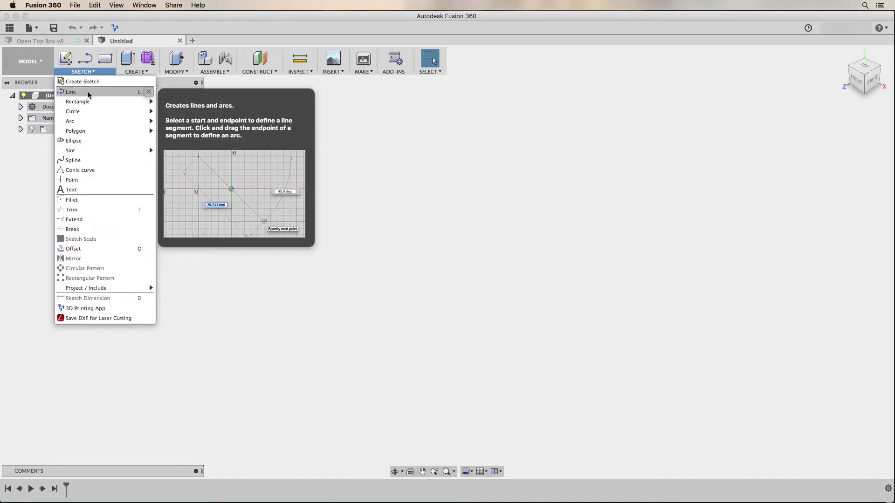
click(149, 92)
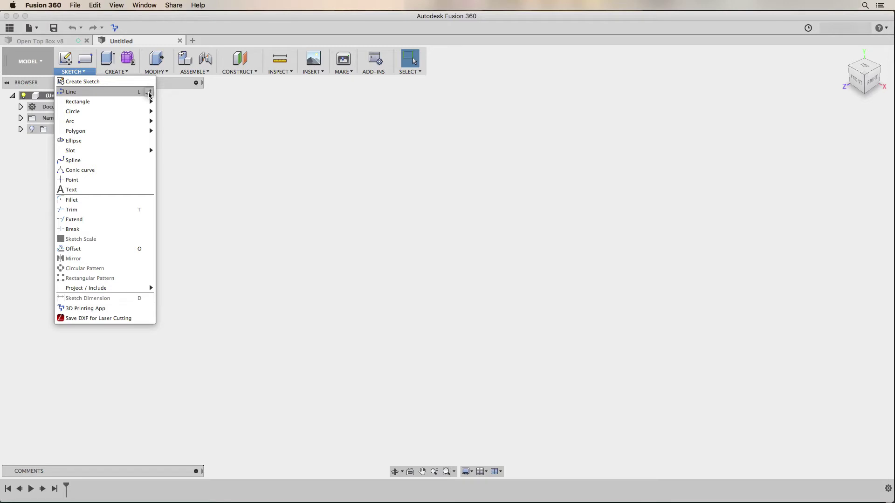
mouse_move(149, 101)
click(226, 103)
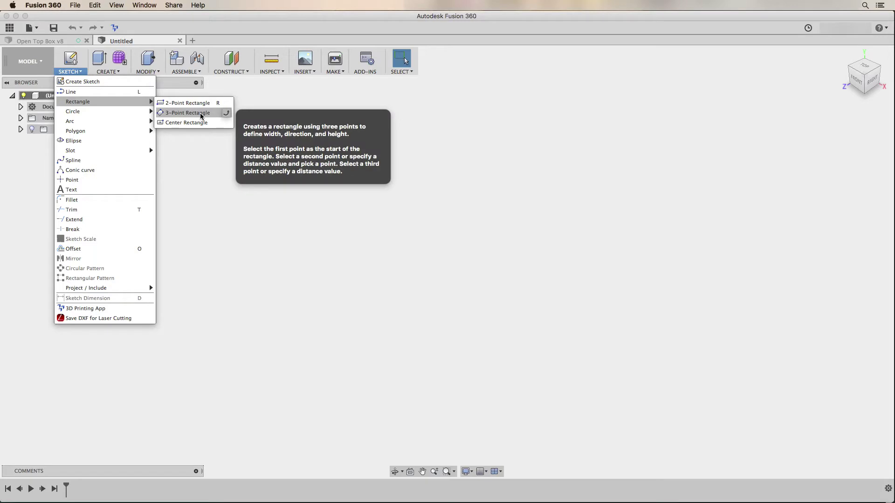
click(227, 113)
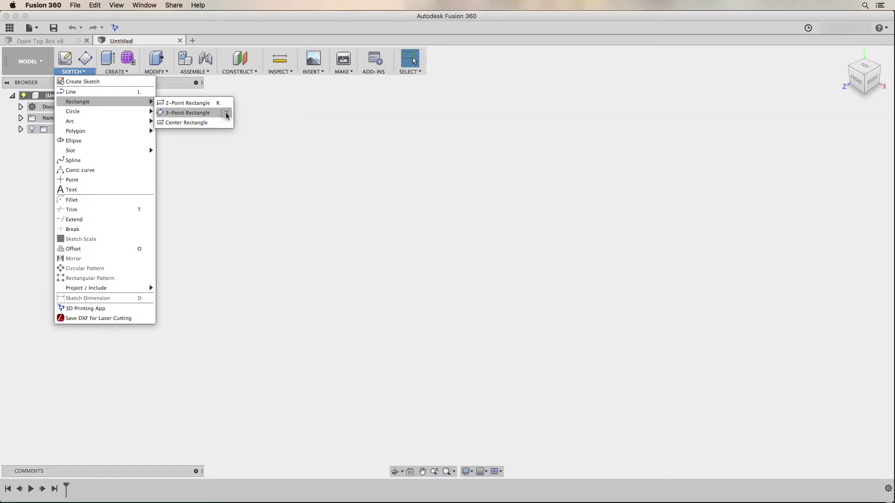
Step: Add 2-Point Circle and 3-Point Arc as shortcuts to the Sketch toolbar group
mouse_move(103, 112)
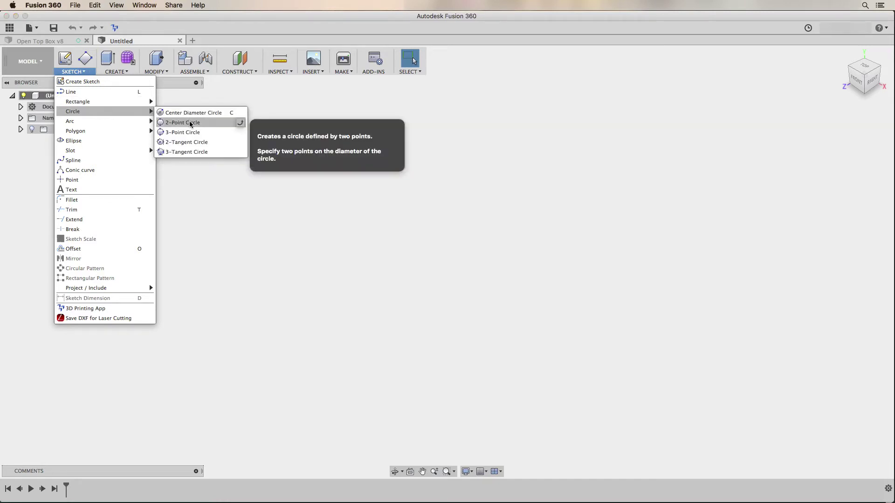
click(240, 123)
mouse_move(120, 121)
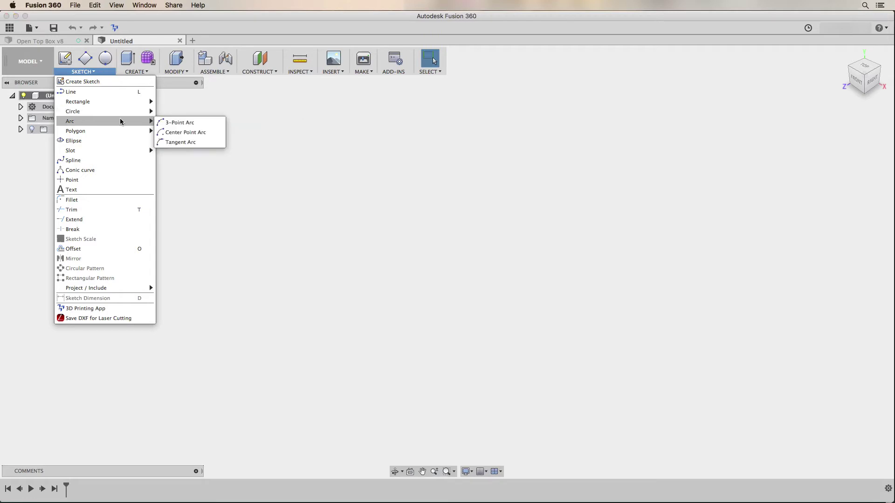
click(219, 123)
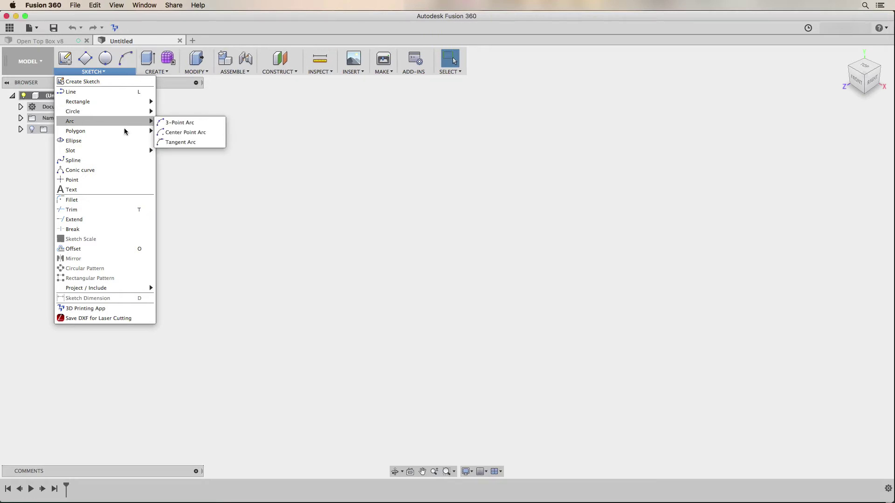
Step: Add Ellipse, Center to Center Slot and sketch Fillet as shortcuts to the Sketch toolbar group
click(149, 140)
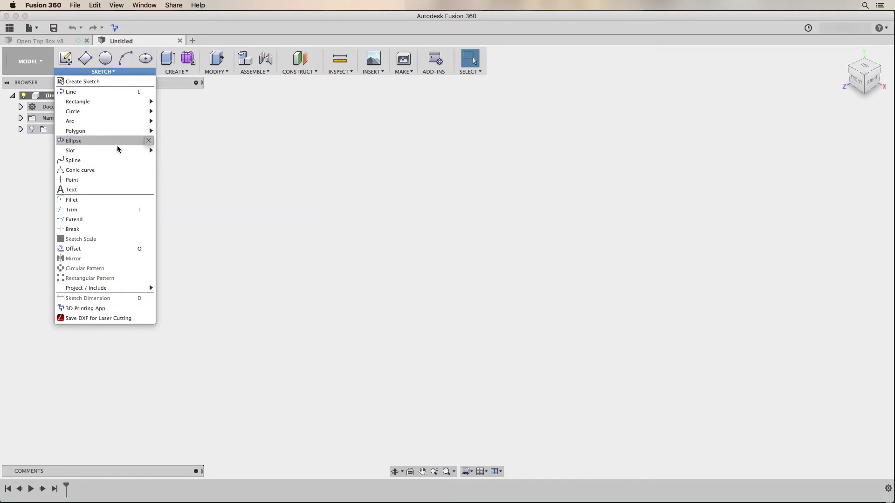
mouse_move(118, 150)
click(244, 152)
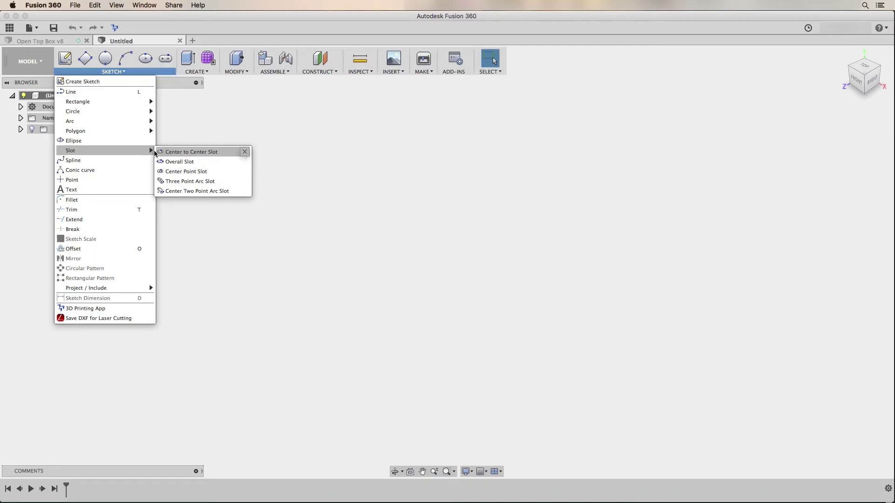
click(150, 201)
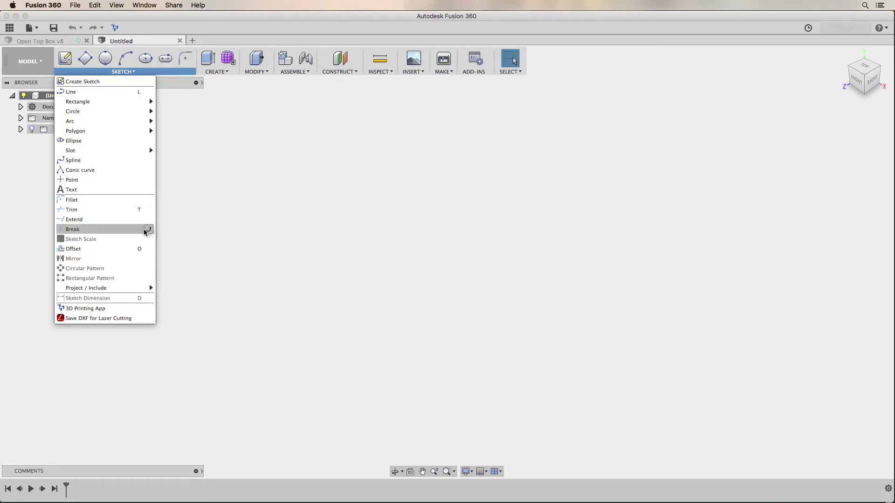
mouse_move(108, 282)
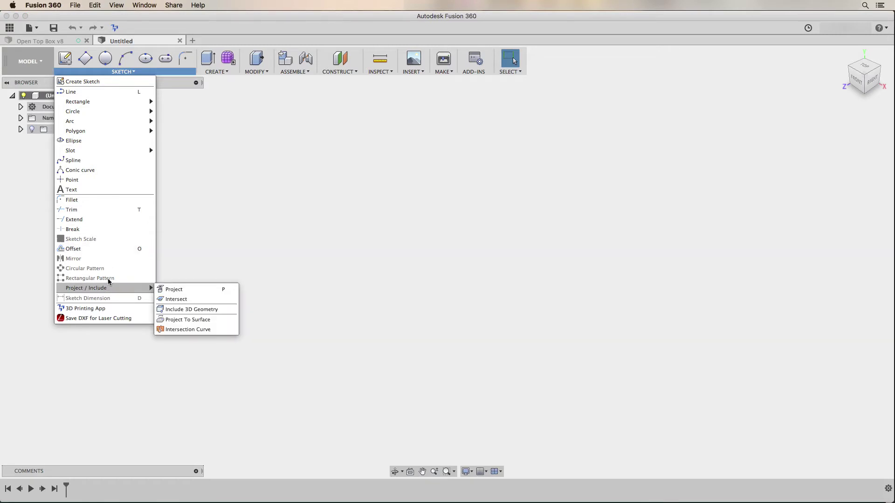
click(252, 240)
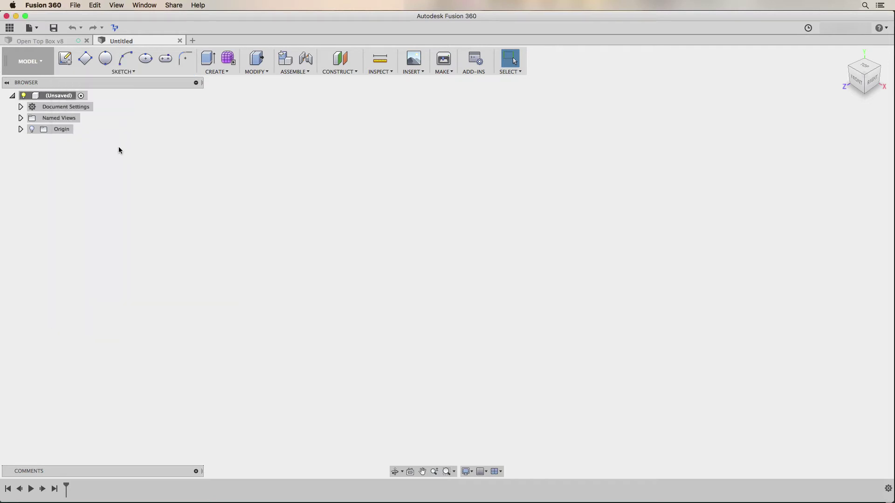
Step: Using a temporary sketch on the horizontal plane, add the sketch Rectangular Pattern and Mirror shortcuts to the toolbar, and undo that sketch
click(66, 62)
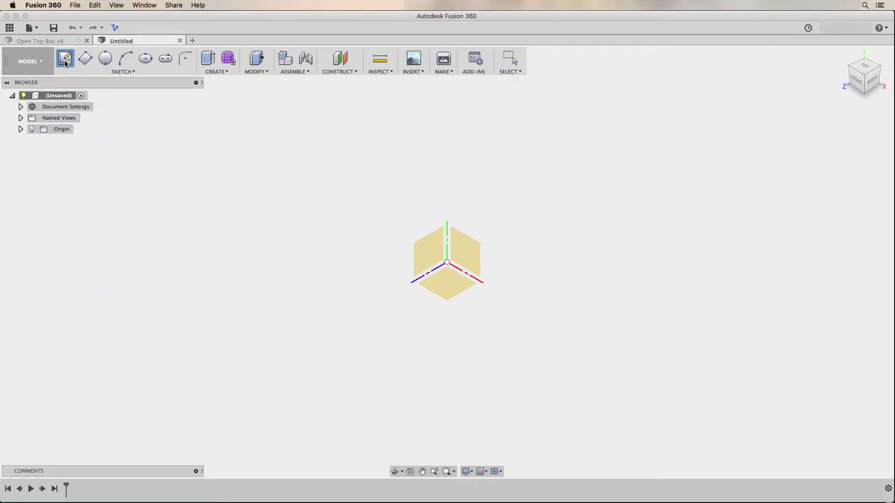
click(448, 280)
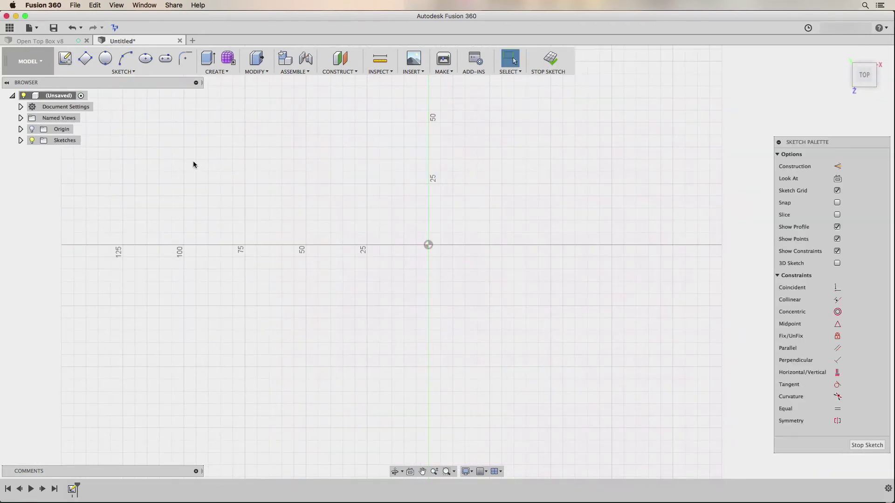
click(130, 72)
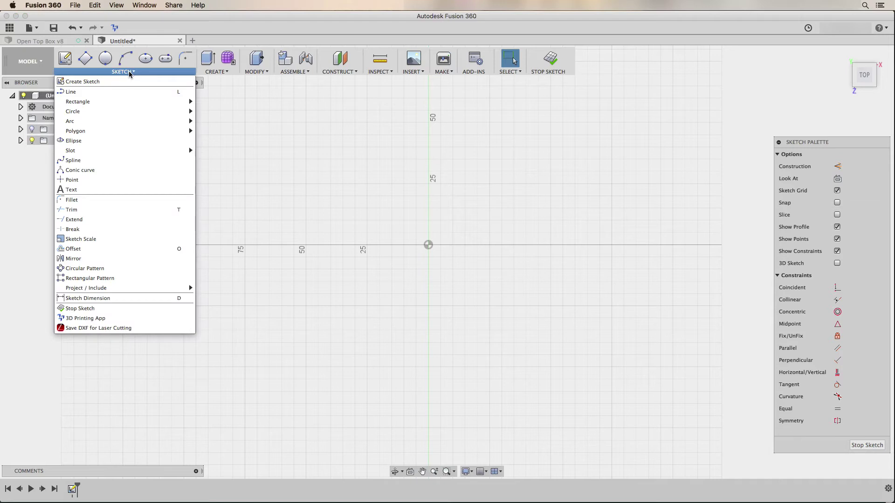
click(188, 278)
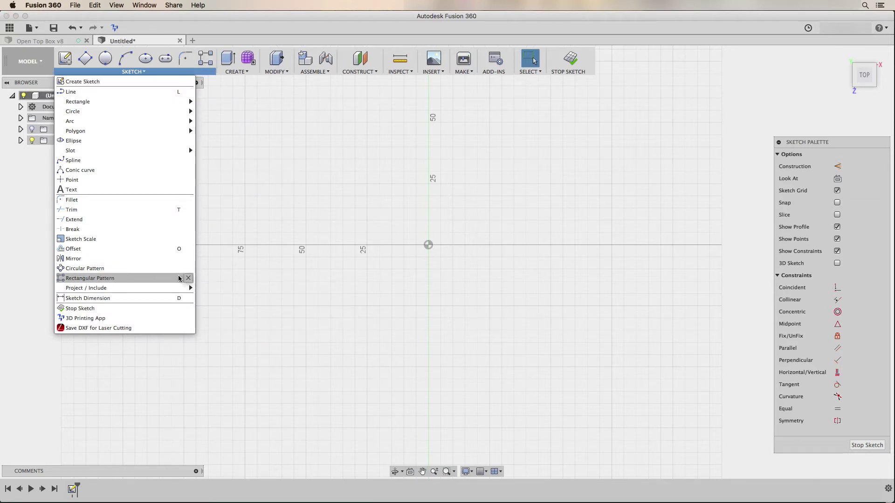
click(188, 260)
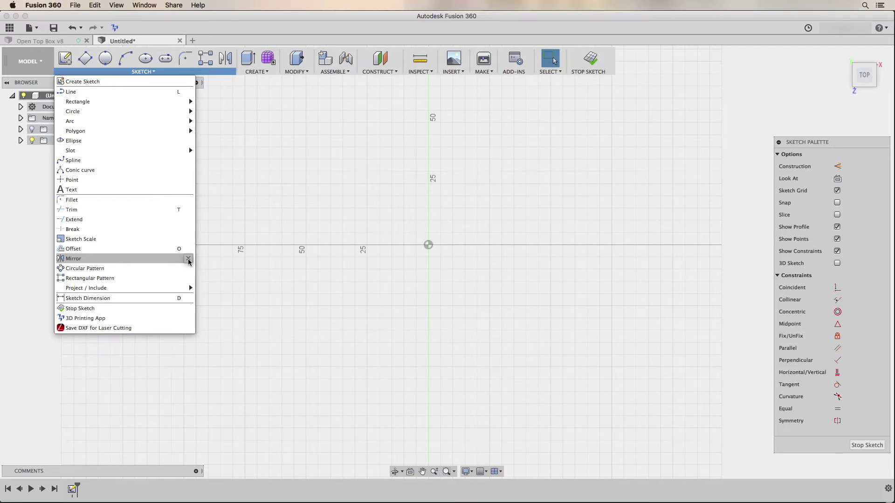
click(305, 247)
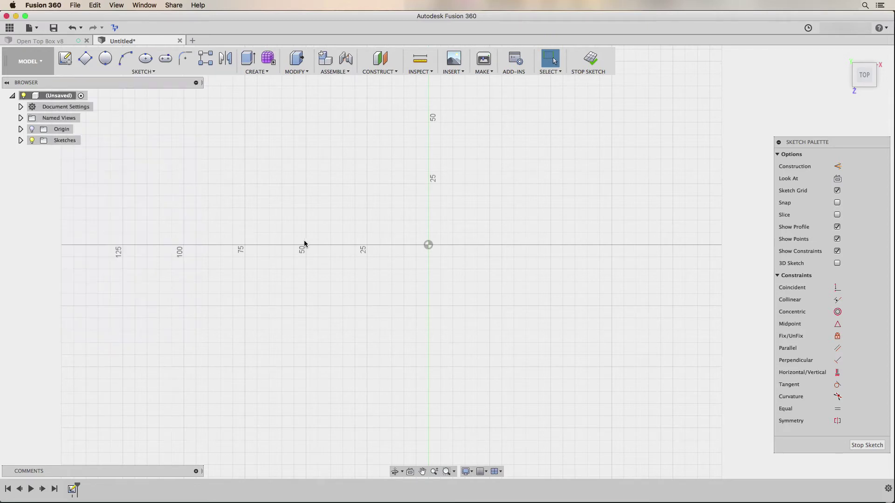
key(super+z)
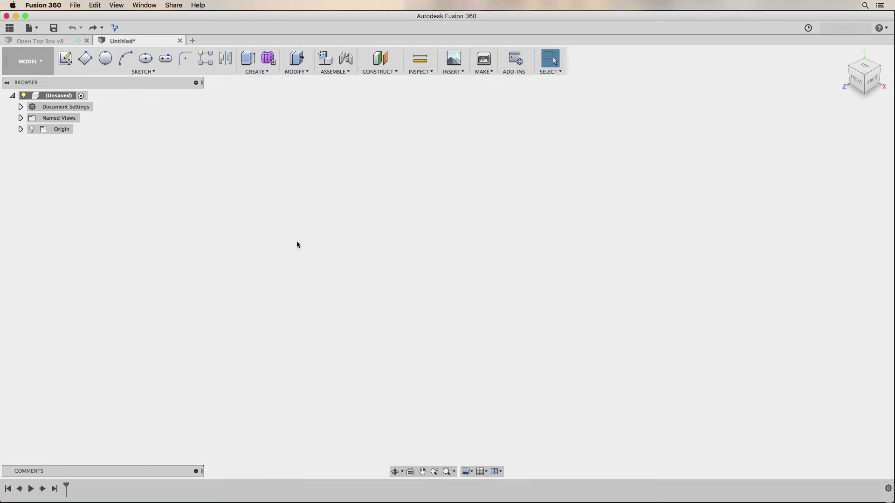
Step: Remove Create Form from the Create toolbar group and add New Component and Box shortcuts
click(262, 72)
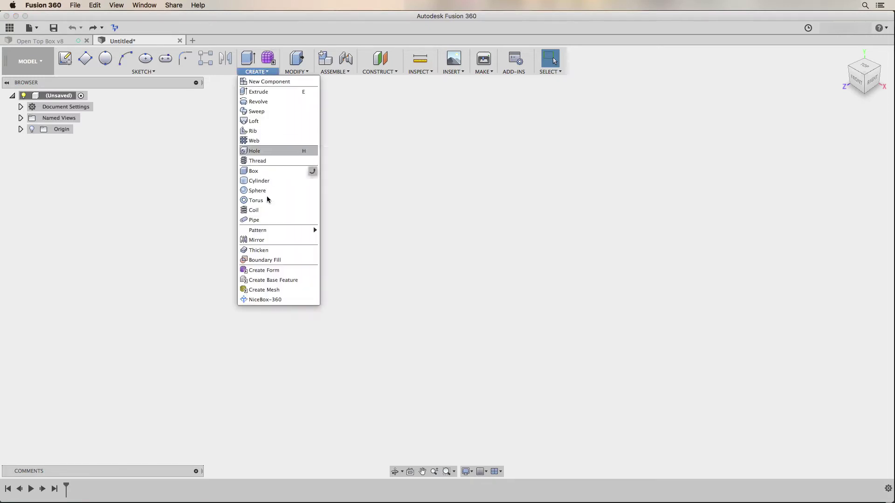
click(313, 270)
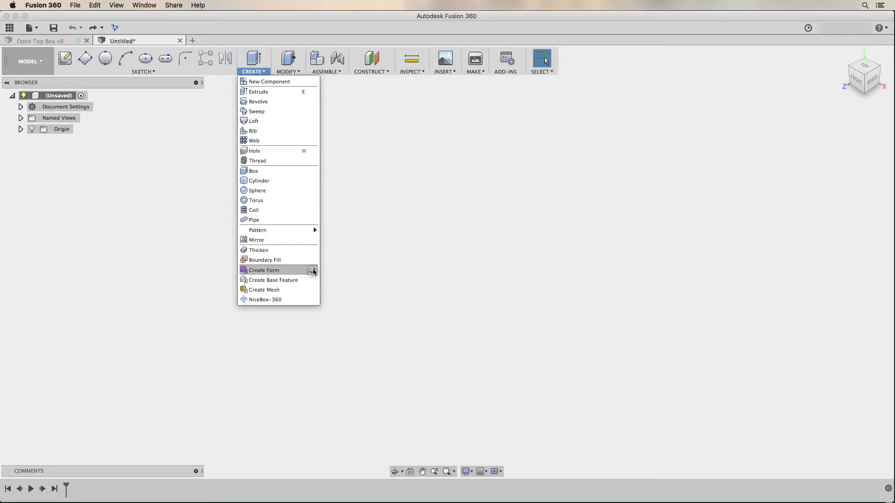
click(313, 82)
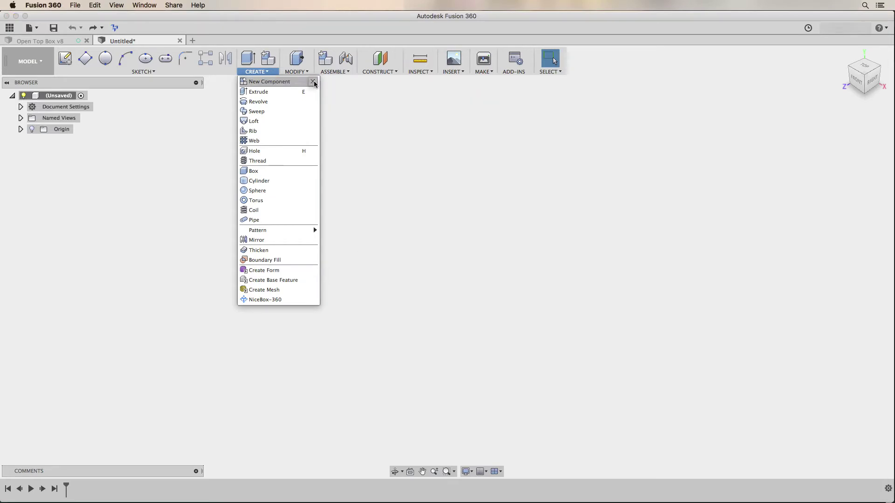
click(313, 172)
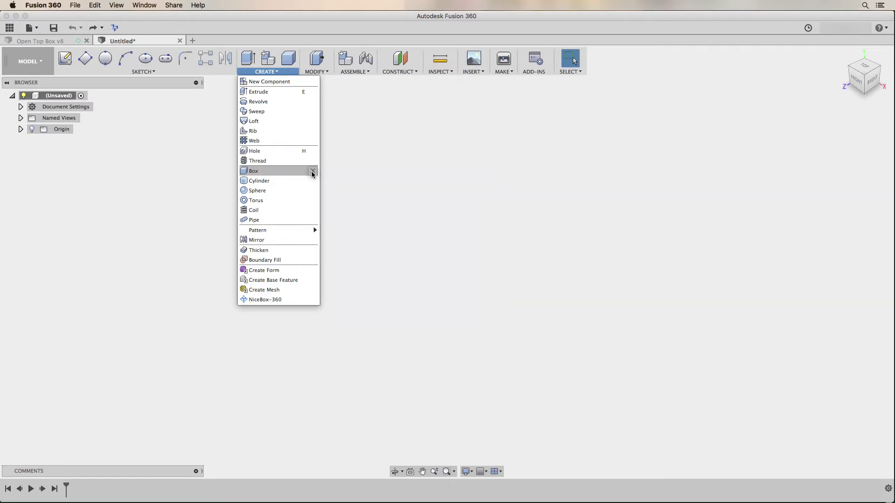
Step: Add Rectangular Pattern and Mirror as shortcuts to the Create toolbar group
mouse_move(314, 230)
click(390, 232)
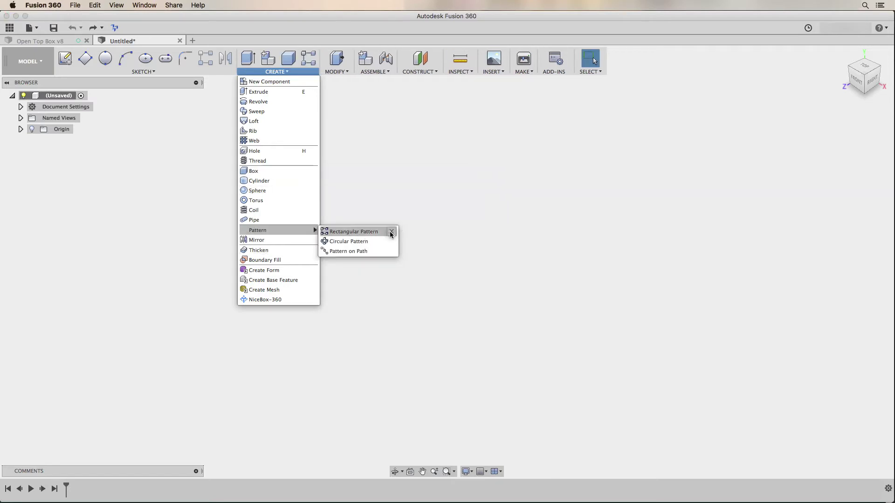
click(314, 240)
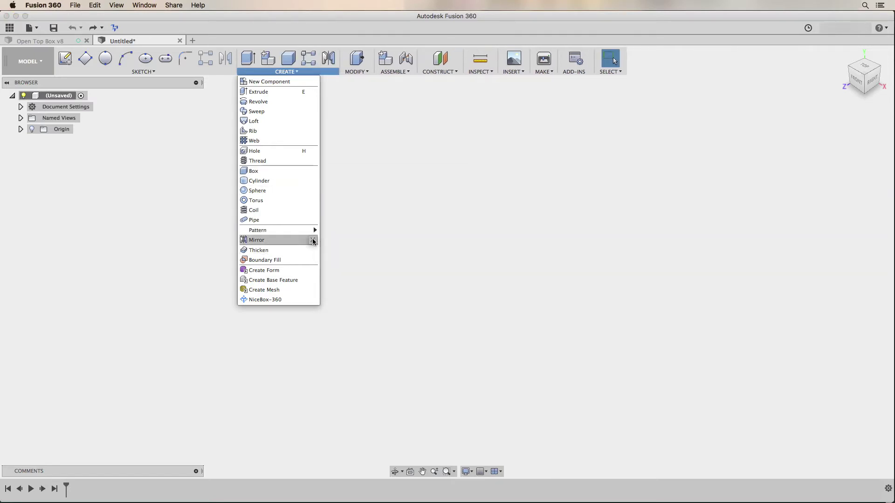
click(389, 236)
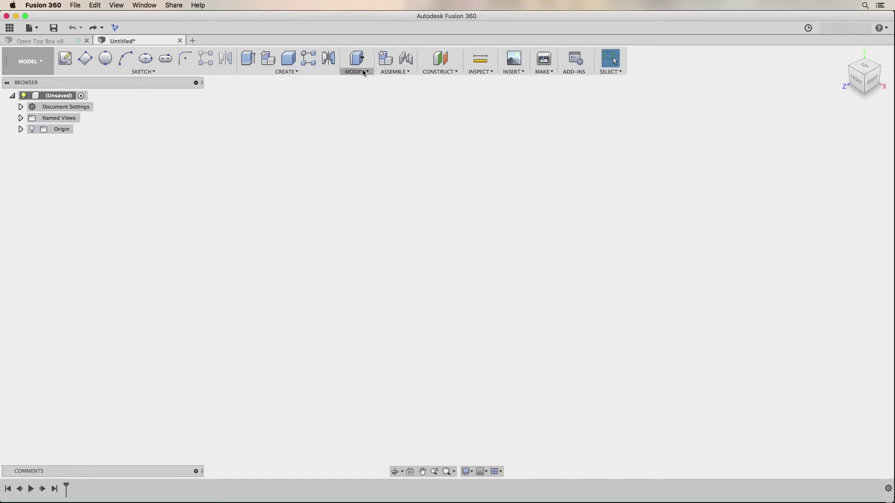
Step: Add Combine, Align and Physical Material as shortcuts to the Modify toolbar group
click(362, 70)
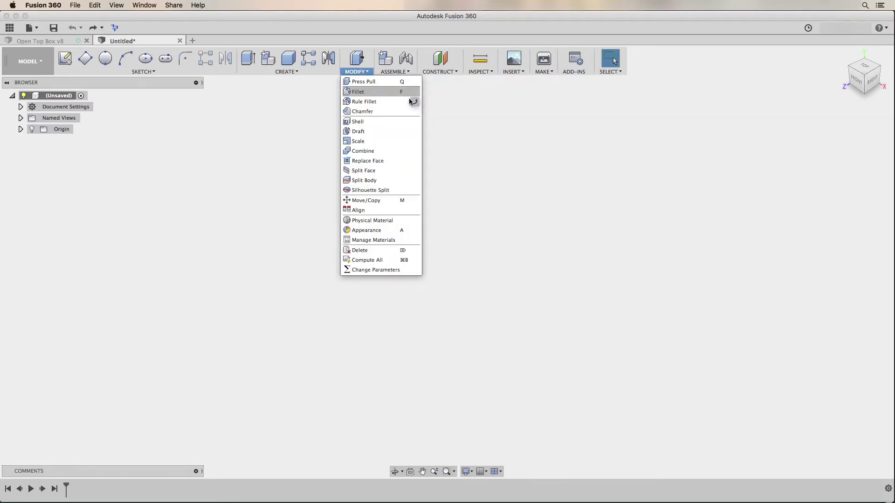
click(415, 151)
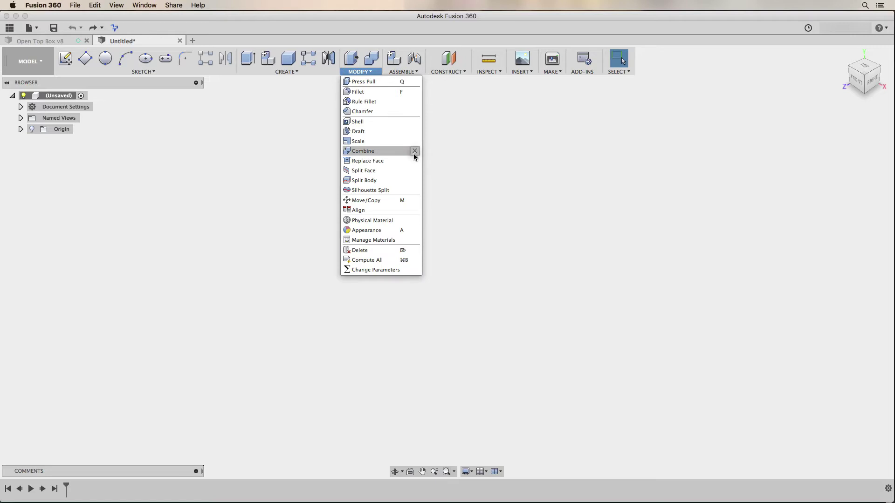
click(414, 210)
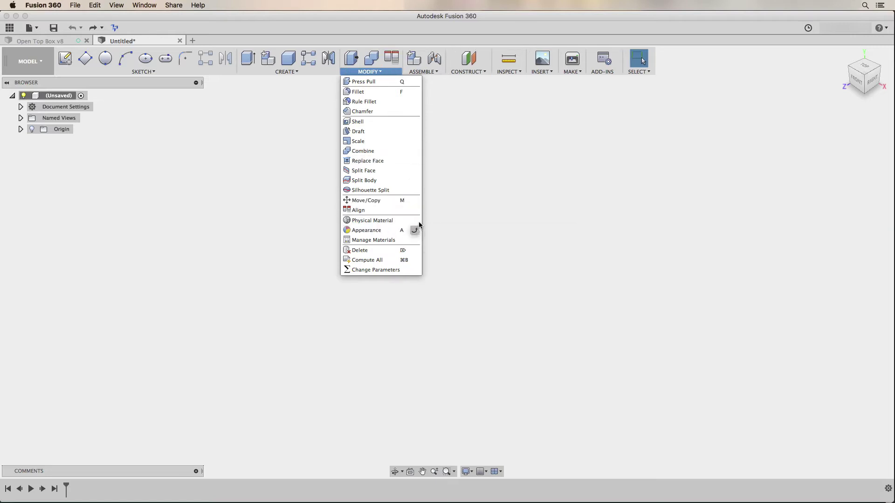
click(415, 220)
click(468, 176)
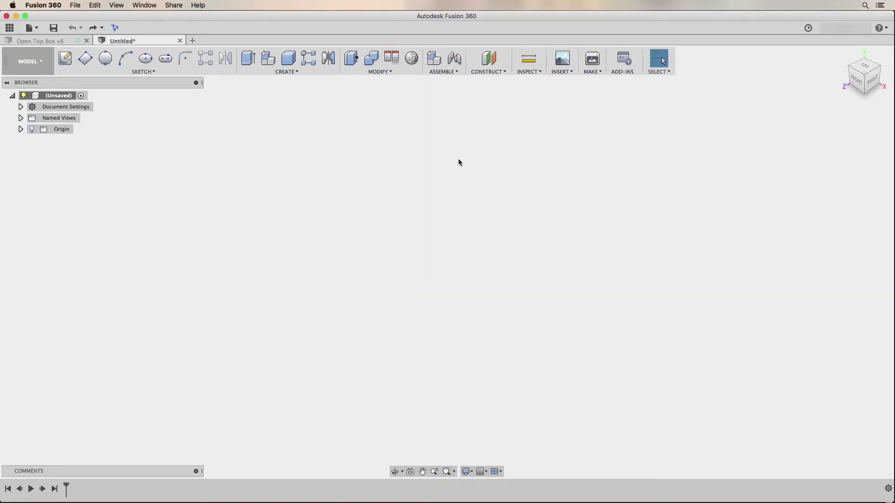
Step: Replace the New Component and Joint shortcuts in the Assemble toolbar group with Joint Origin and Rigid Group, and add Midplane to the Construct group
click(444, 72)
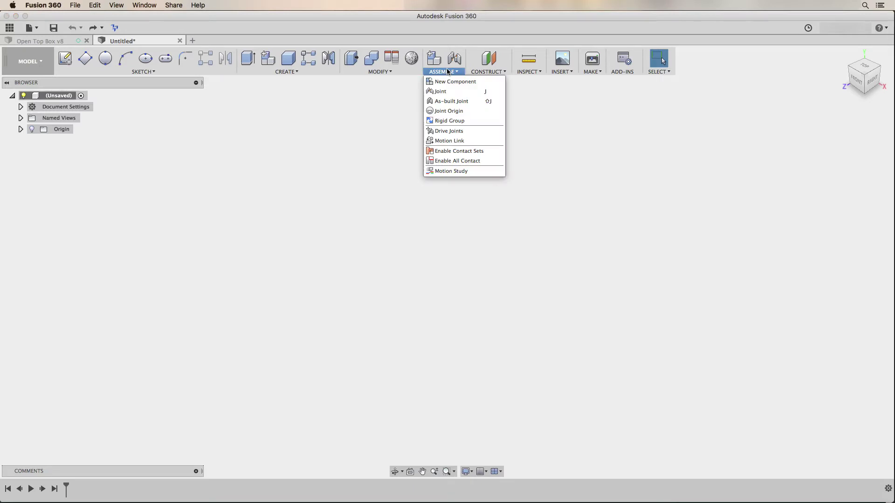
click(498, 82)
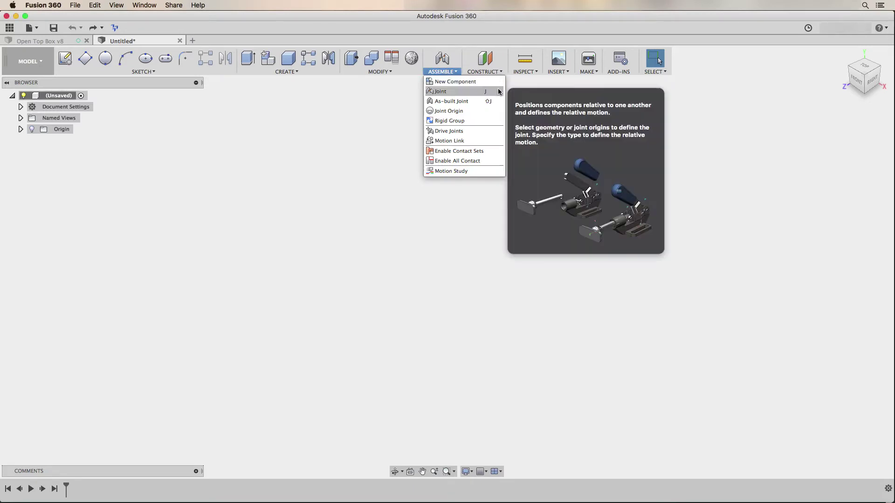
click(498, 111)
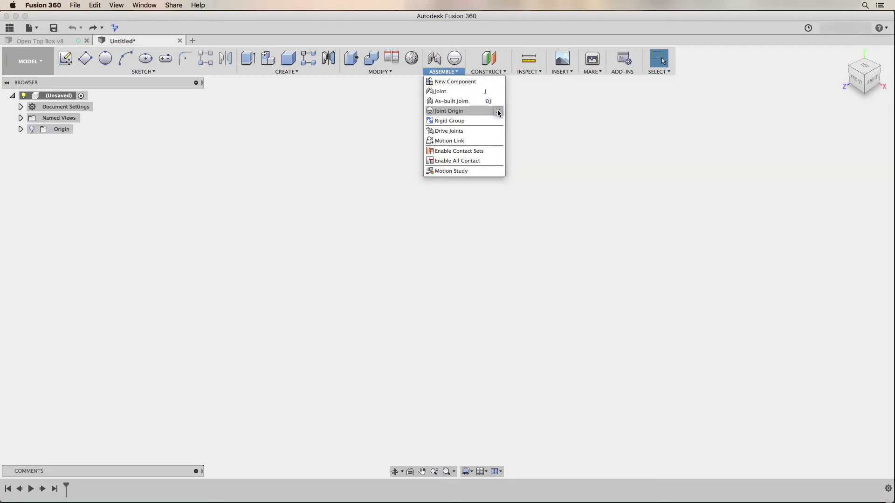
click(499, 121)
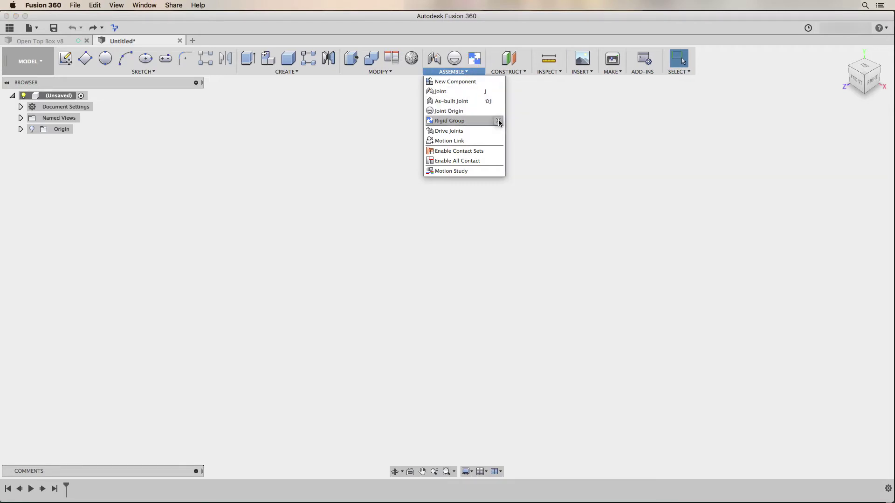
click(499, 92)
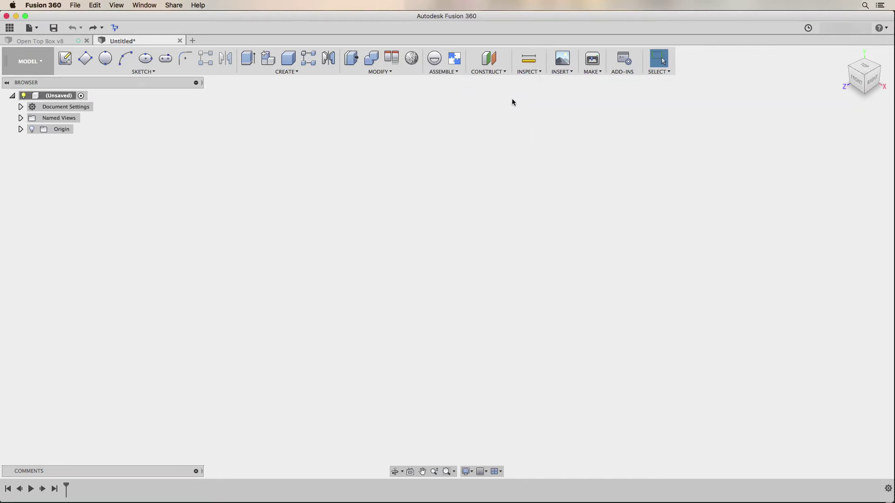
click(492, 72)
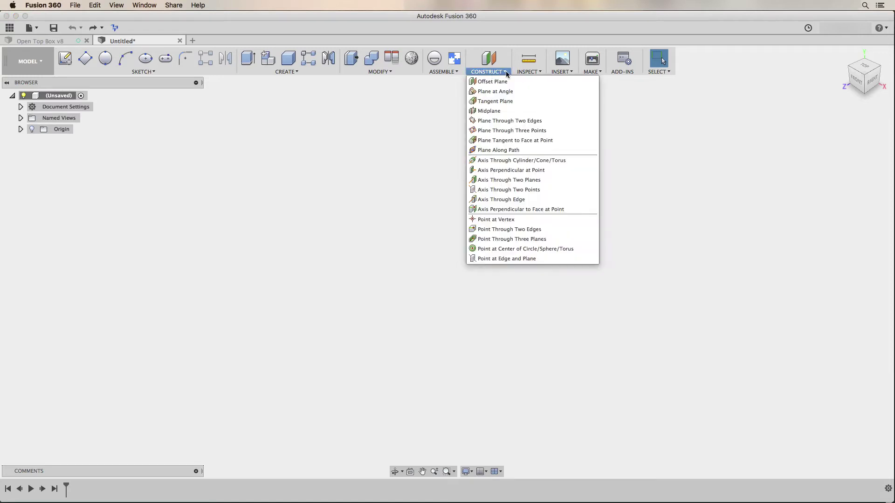
click(592, 111)
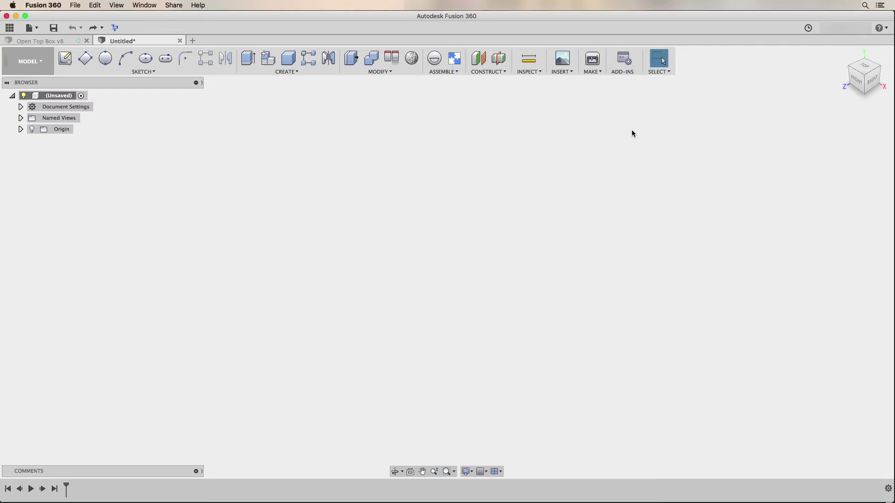
Step: Enable the Select Through option in the selection filters
click(666, 73)
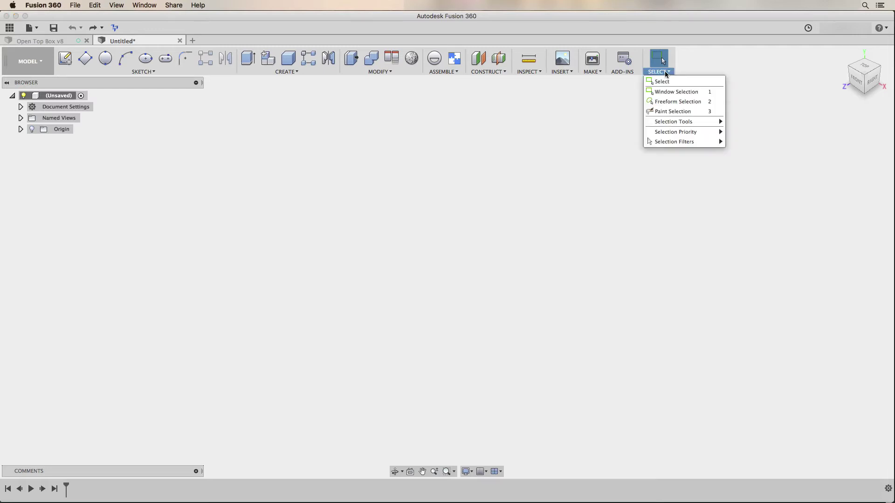
mouse_move(703, 140)
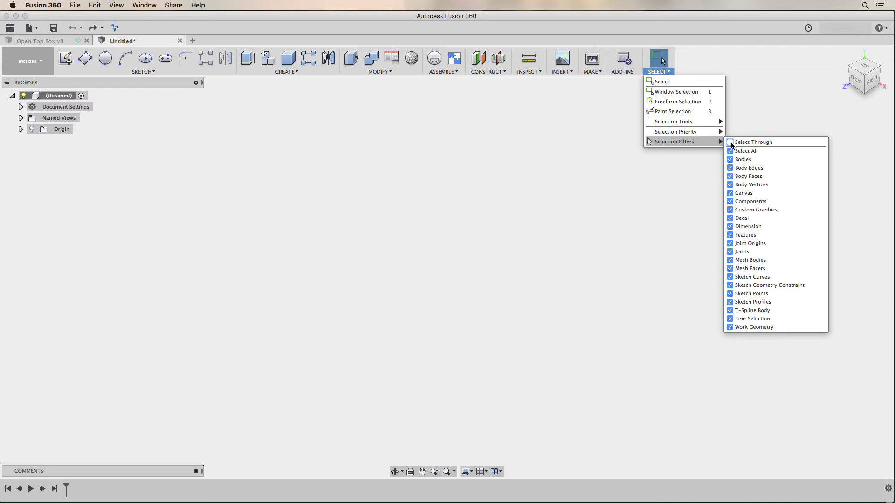
click(731, 143)
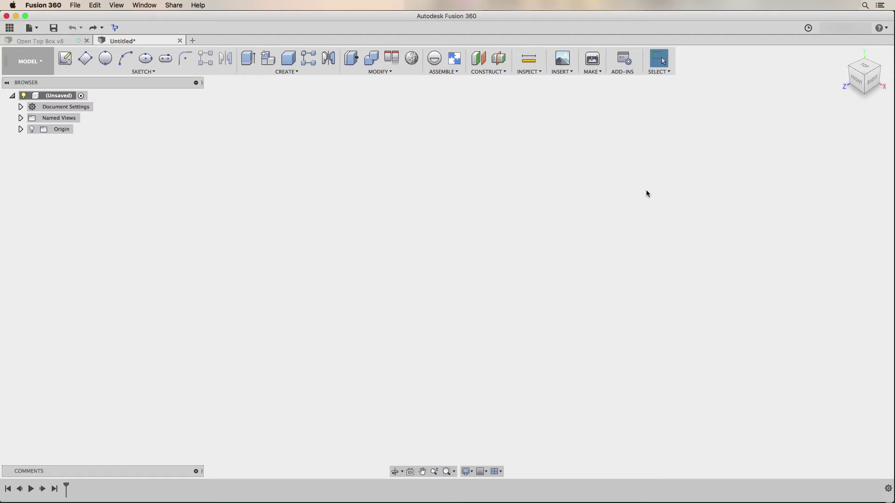
Step: Find MDF Board among the unfinished wood materials of the Appearance library and add it to the favorites
key(a)
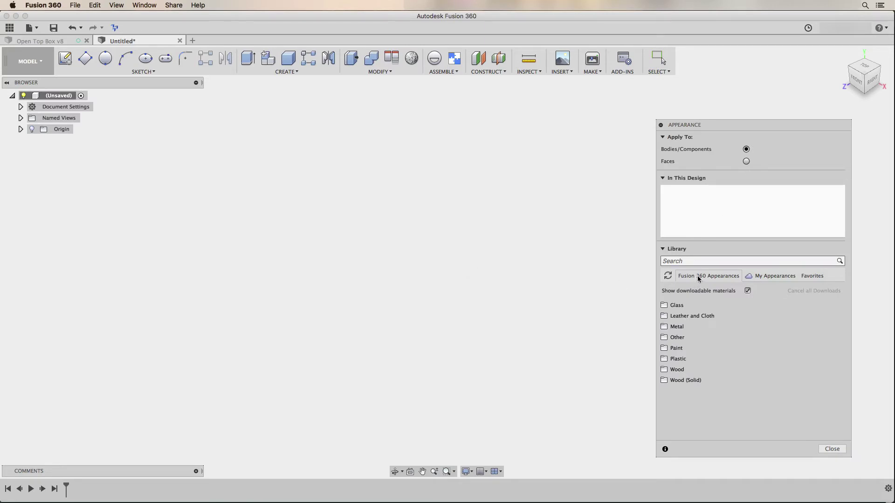
click(683, 370)
click(692, 392)
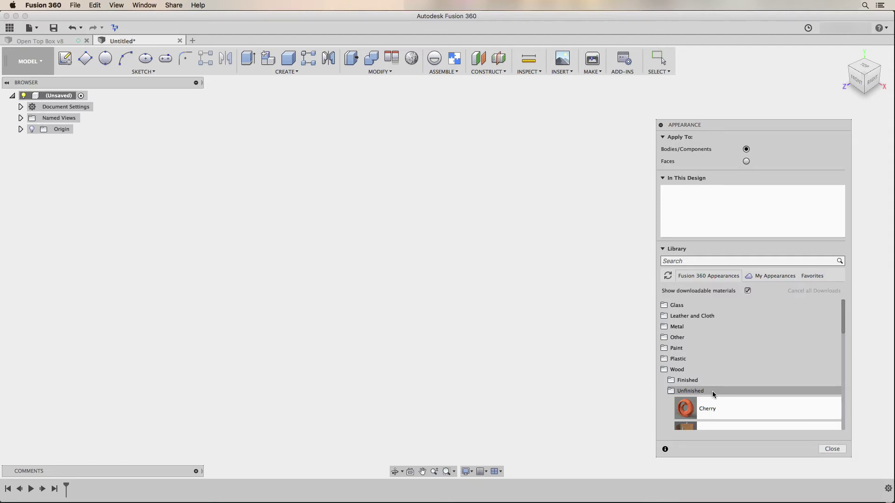
scroll(714, 394, down, 5)
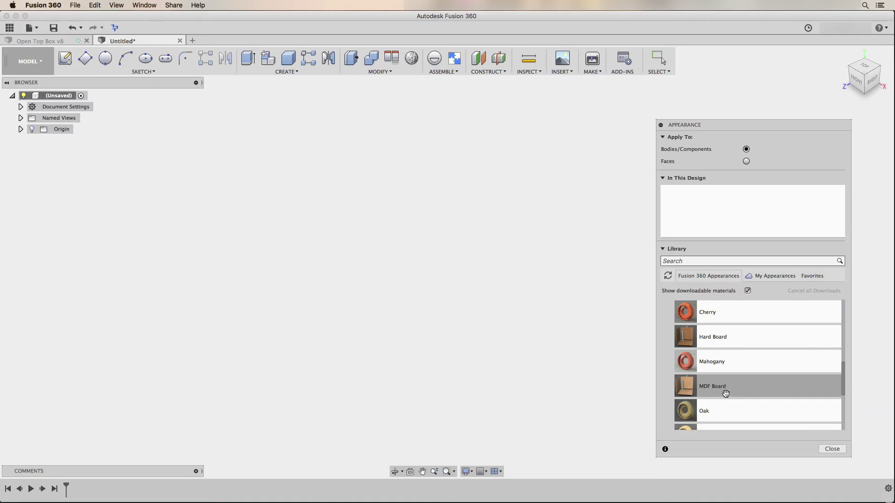
right_click(702, 386)
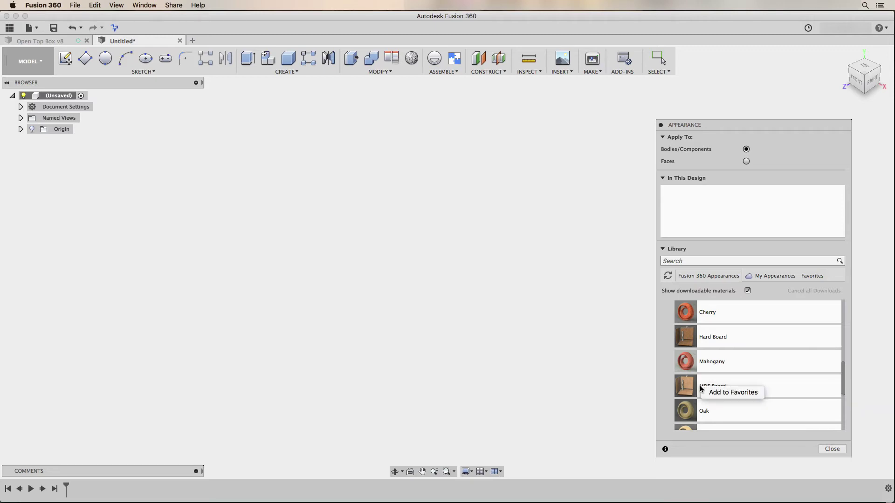
click(734, 394)
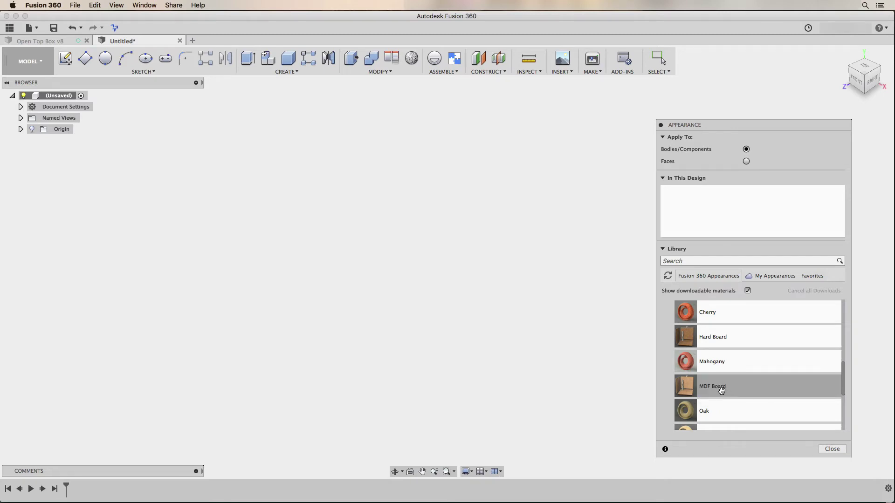
Step: Add the MDF Board appearance to this design and duplicate it there
drag(722, 390, 686, 220)
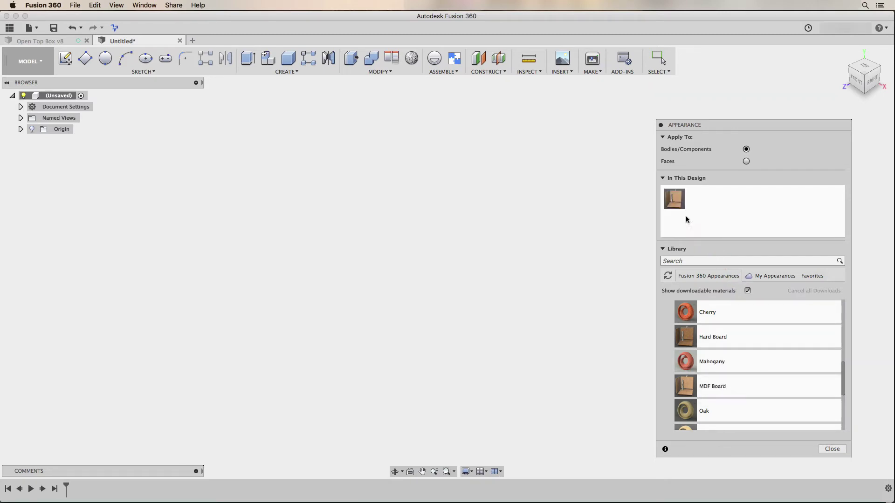
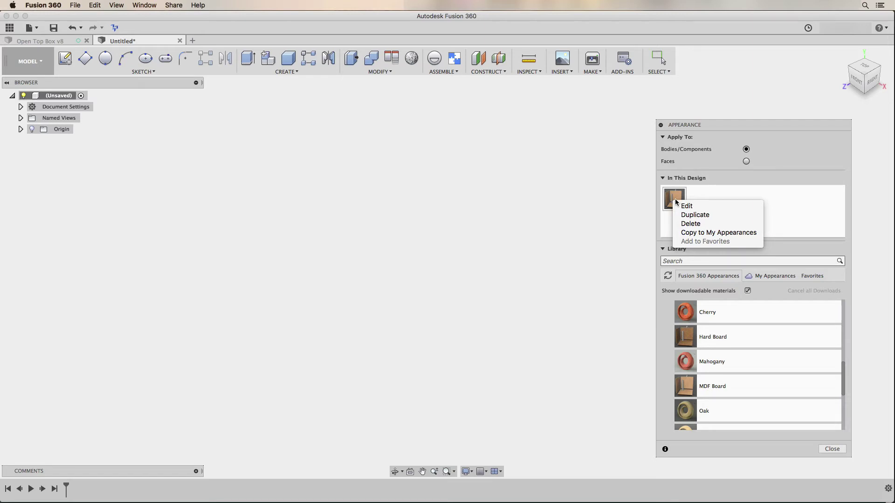
click(711, 215)
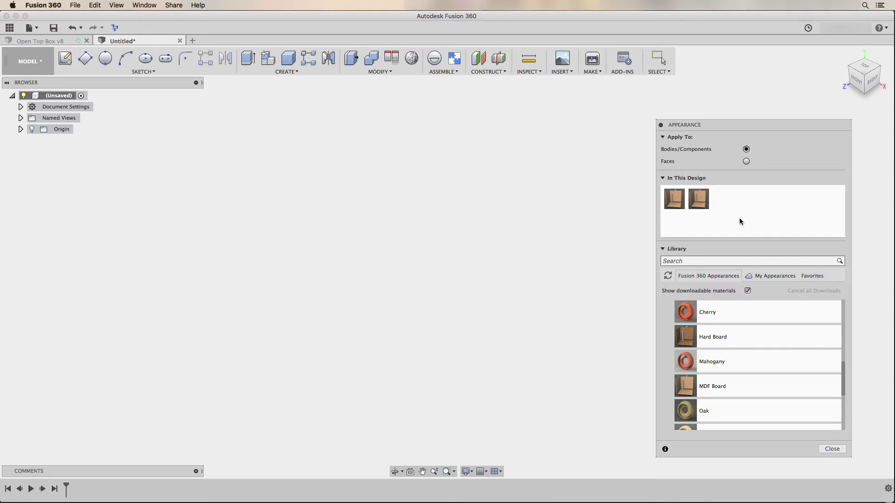
Step: Open the duplicated MDF Board appearance for editing and set its preview scene to Canvas
right_click(698, 201)
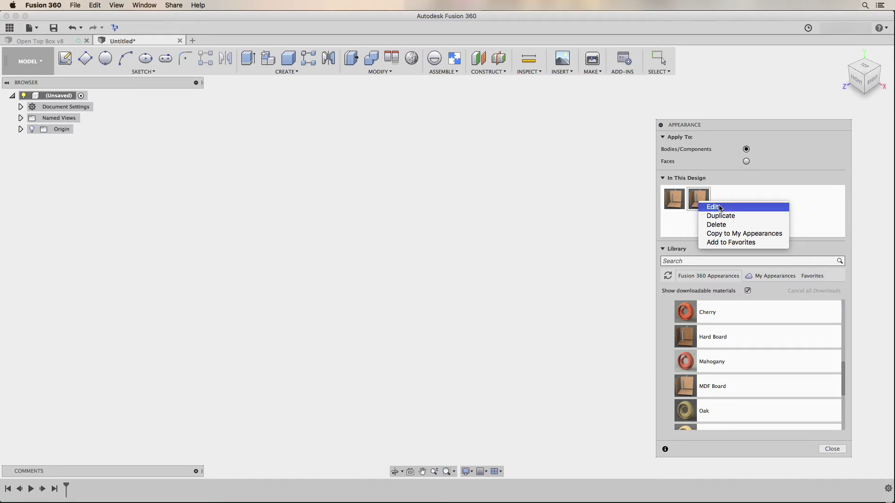
click(720, 208)
click(636, 208)
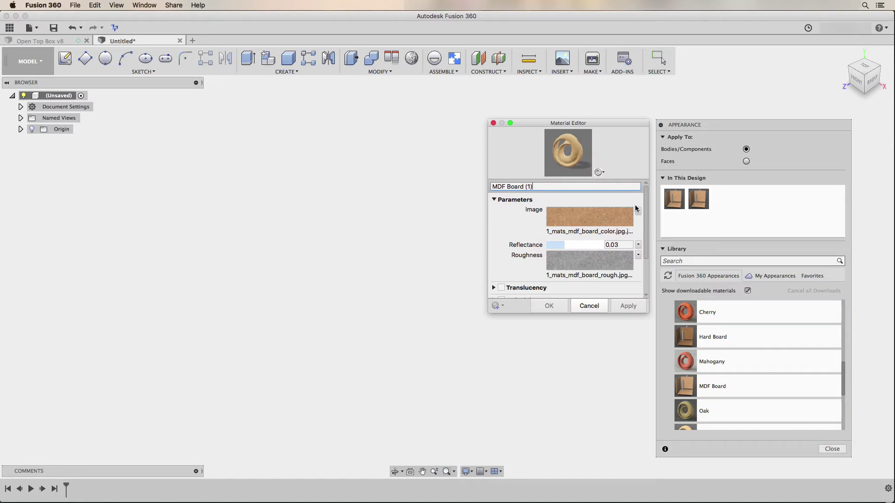
click(604, 174)
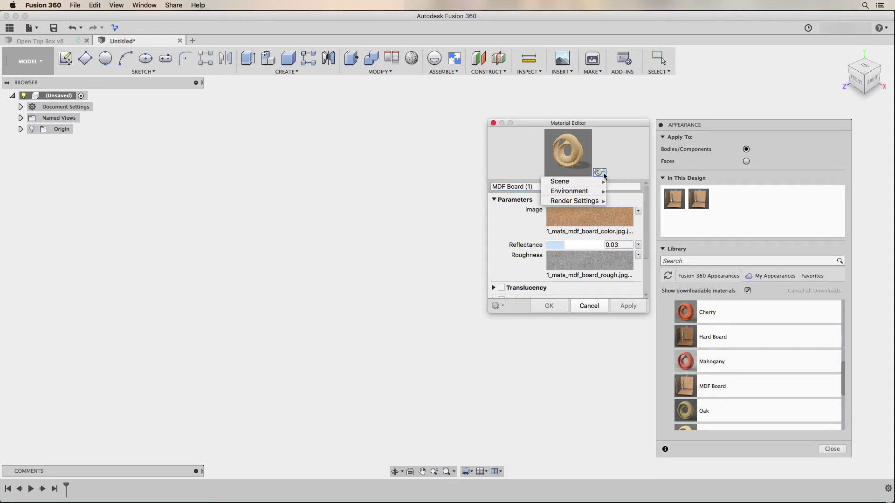
mouse_move(600, 181)
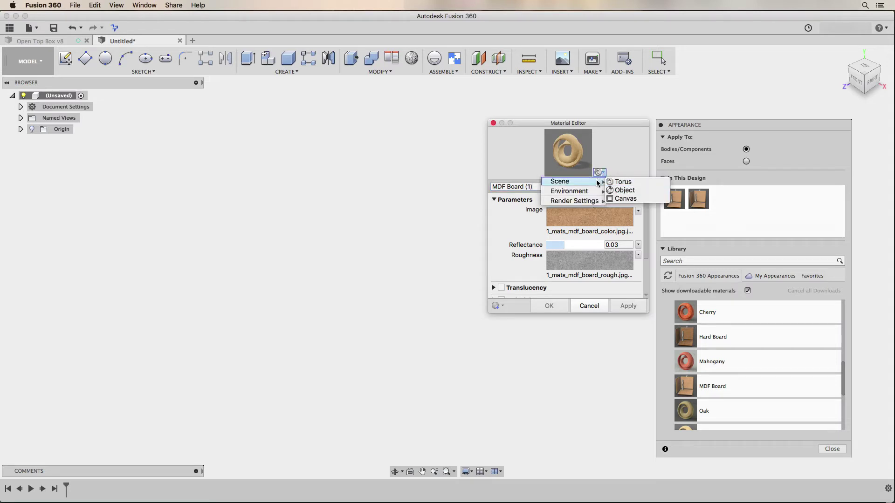
click(632, 199)
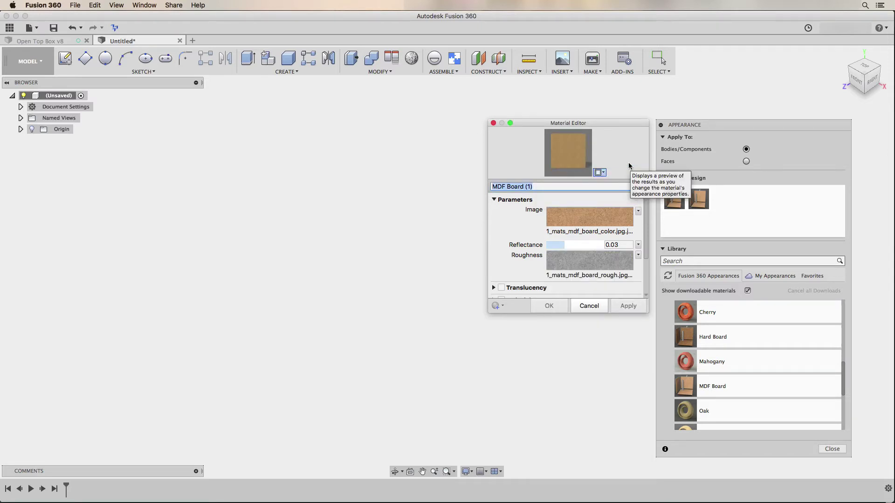
Step: Edit the color image texture of the duplicated MDF Board appearance, setting its brightness to 50
click(638, 211)
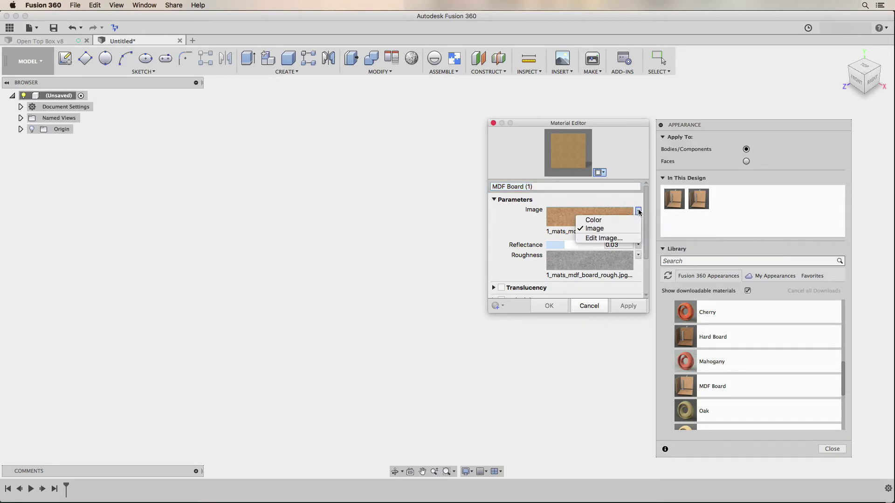
click(629, 240)
double_click(759, 332)
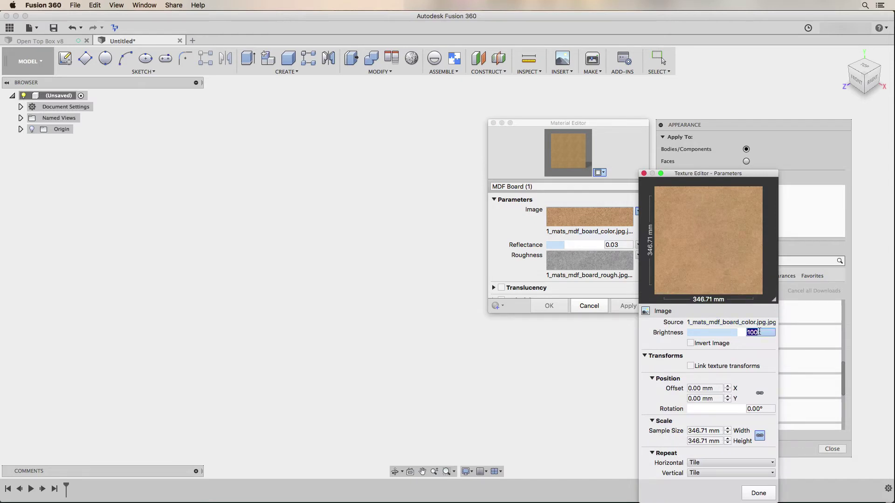
text(50)
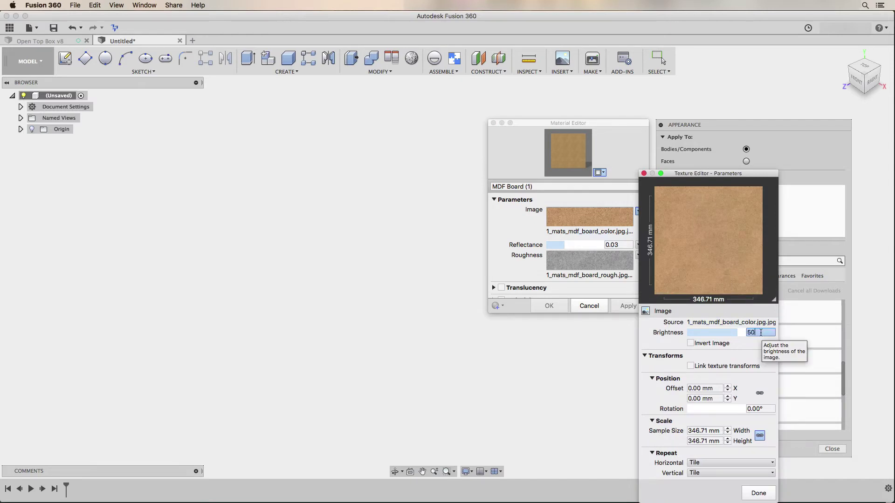
key(Tab)
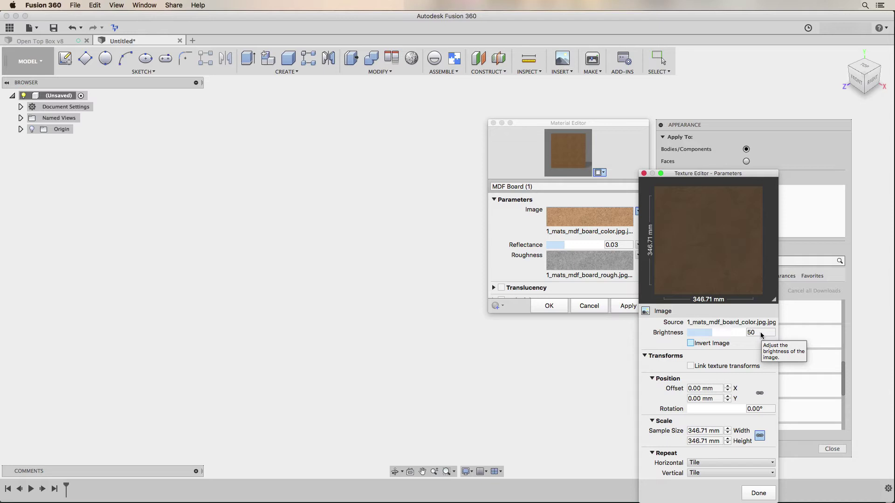
click(759, 493)
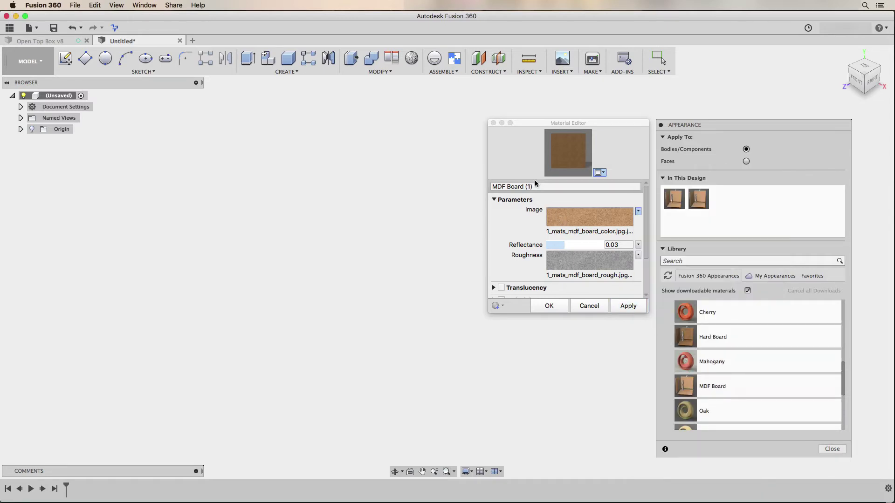
Step: Rename the duplicated appearance as Laser Cut MDF and accept the material changes
click(504, 185)
drag(540, 186, 493, 187)
text(Laser Cut MDF)
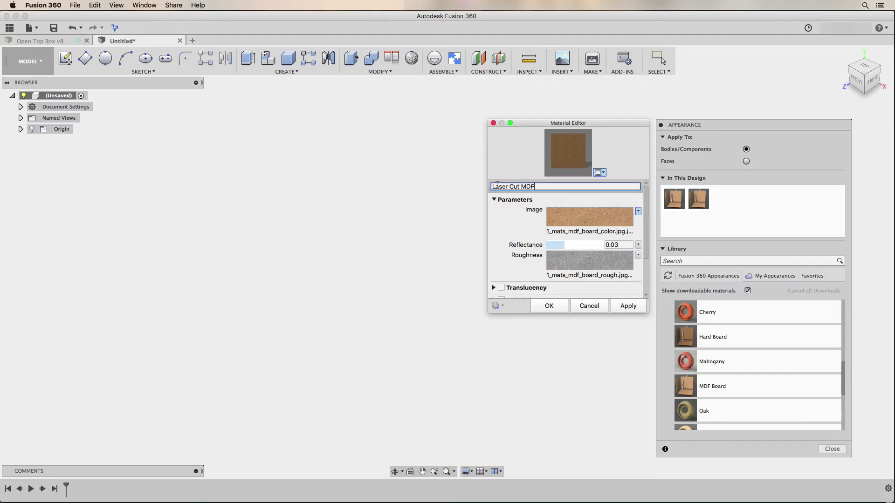
click(549, 306)
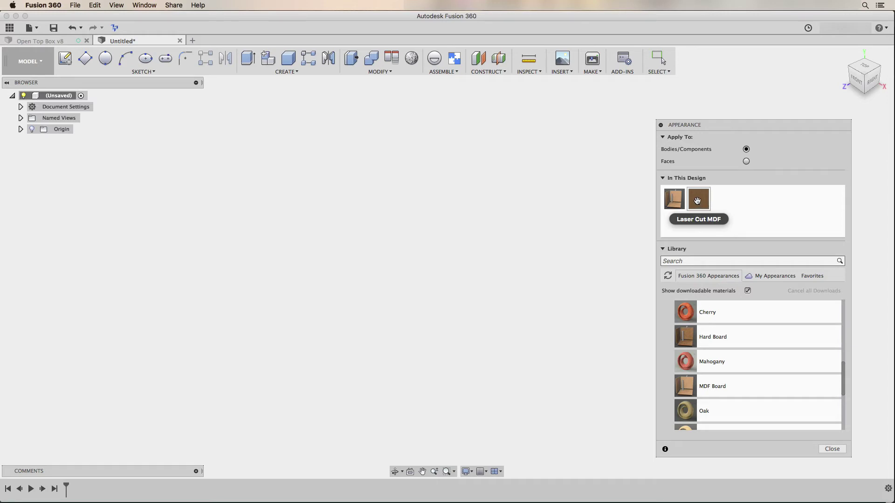
Step: Copy the Laser Cut MDF appearance to My Appearances, add it to the favorites, and close the Appearance settings
right_click(698, 201)
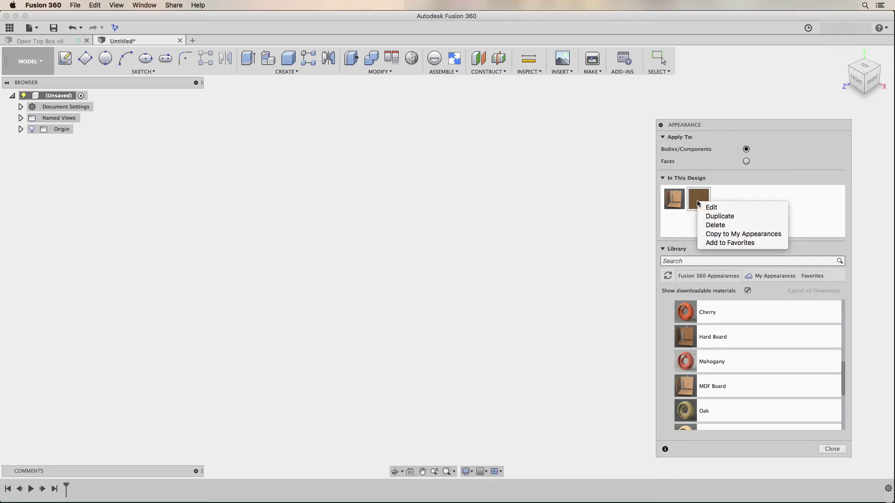
click(755, 236)
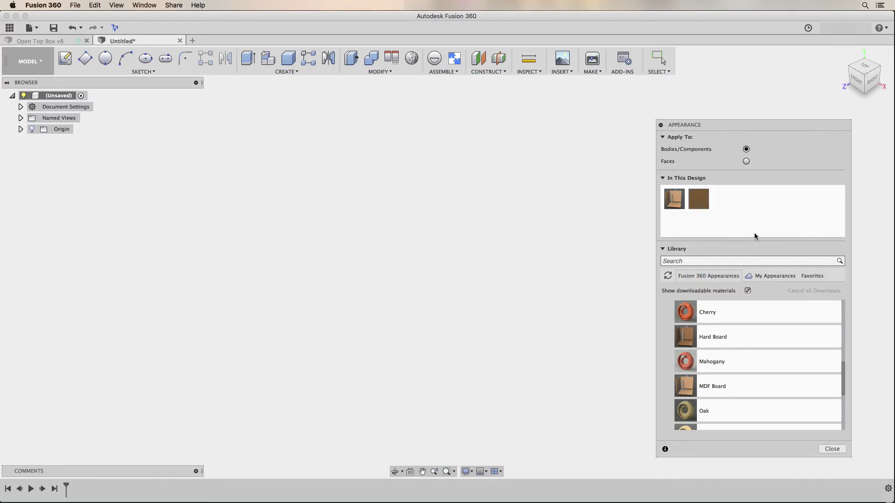
right_click(699, 201)
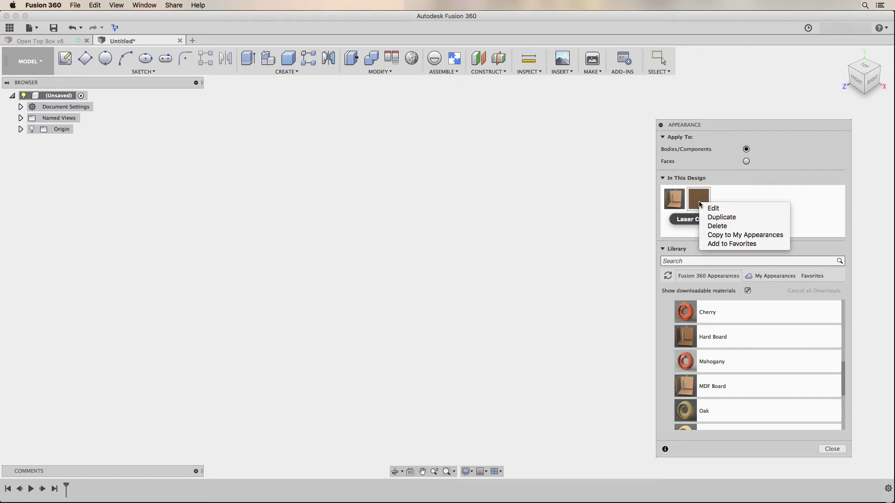
click(755, 244)
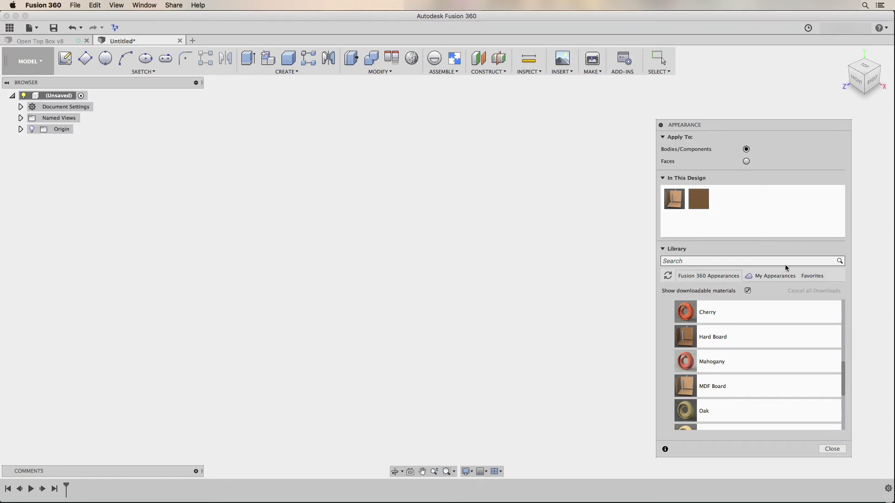
click(833, 449)
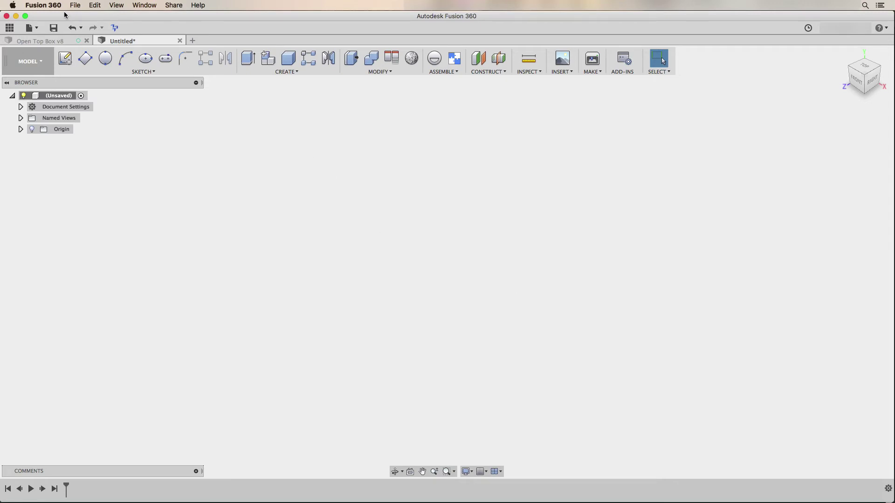
Step: Open the application preferences and set the default modeling orientation to Z up
click(51, 5)
click(42, 32)
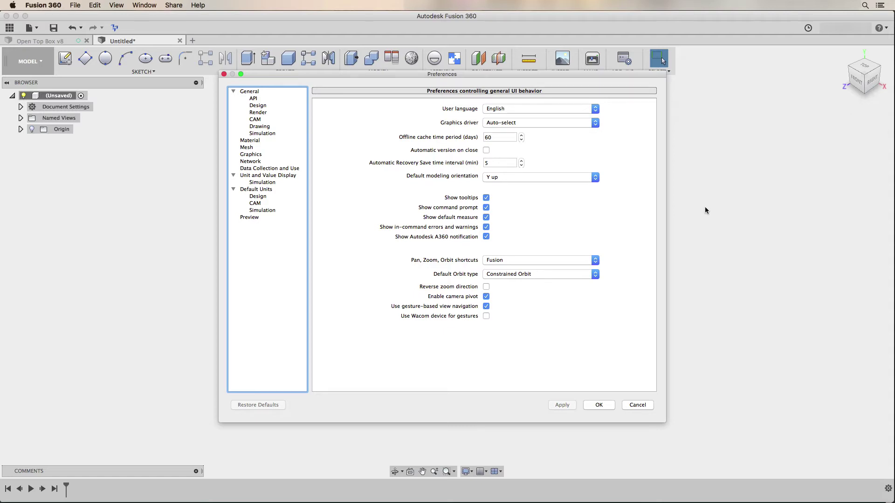
click(501, 177)
click(502, 183)
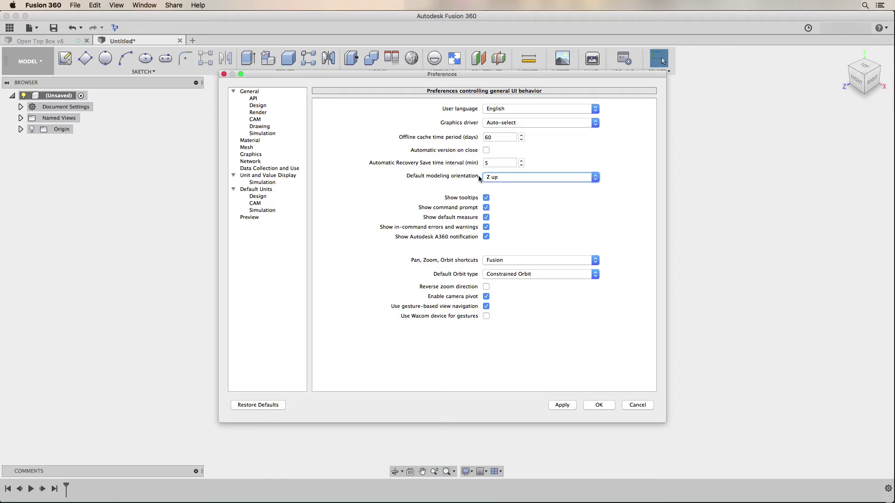
Step: Set the default language for both scripts and add-ins to Python in the API preferences
click(251, 99)
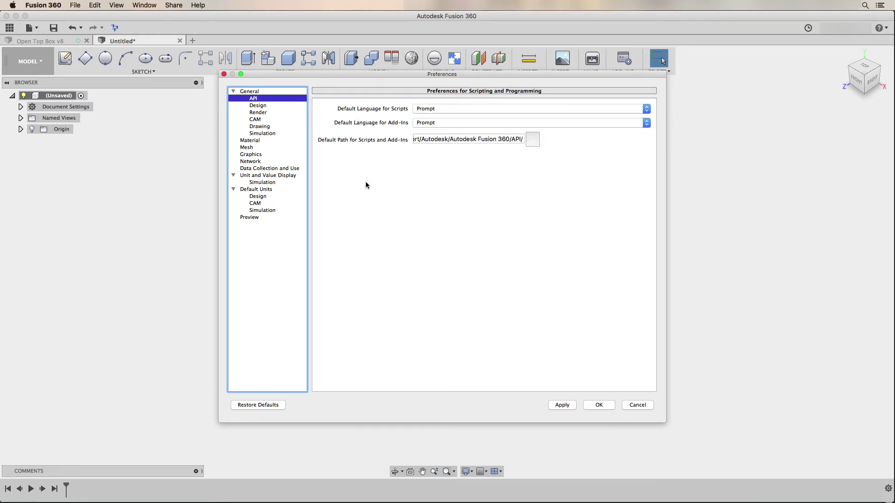
click(438, 107)
click(445, 96)
click(436, 122)
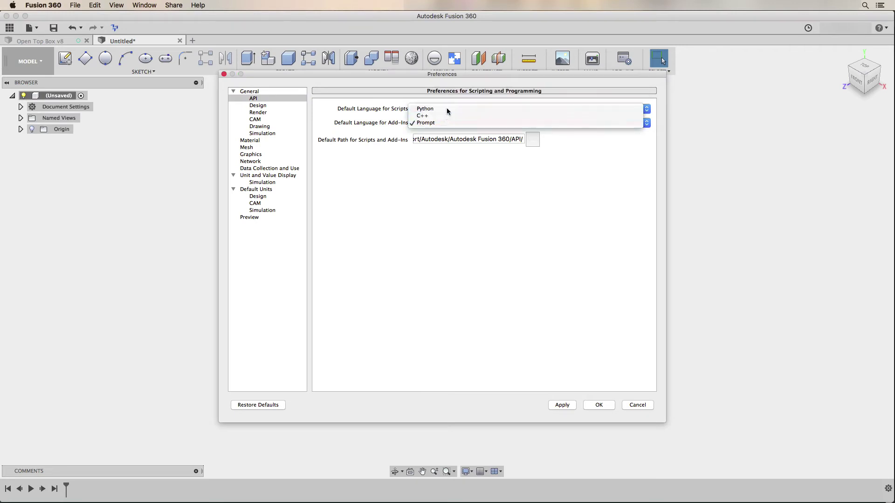
click(446, 108)
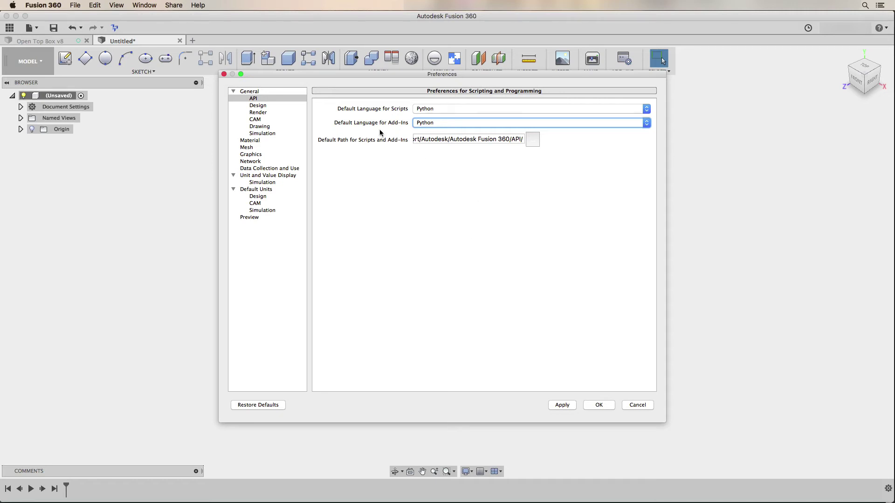
Step: Set the default workspace to Model in the general Design preferences
click(258, 106)
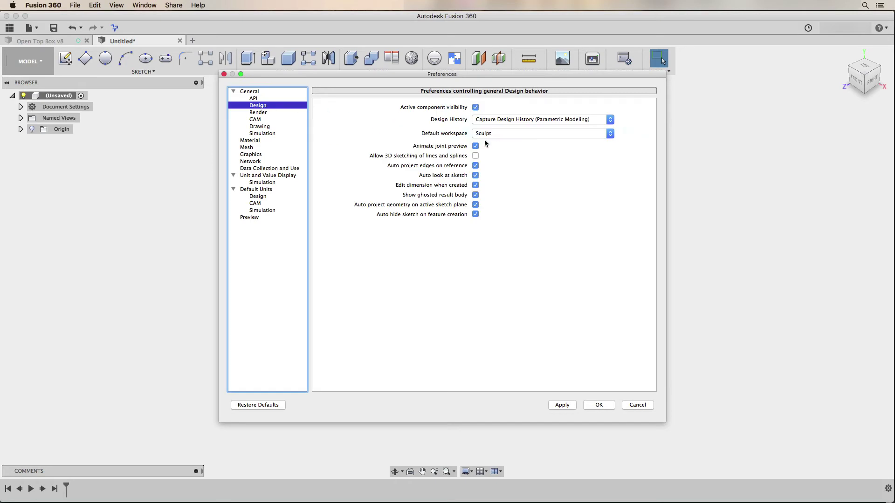
click(499, 133)
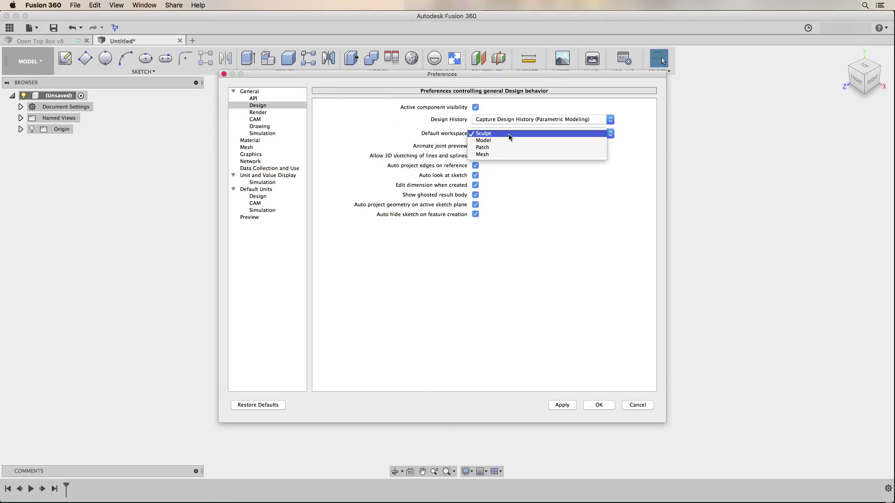
click(500, 139)
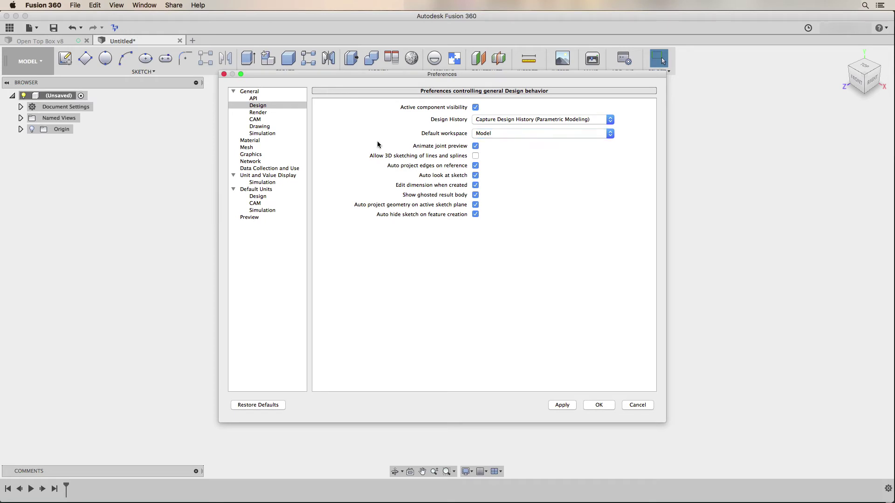
Step: Set the CAM external editor to /Applications/Sublime Text.app and enable cloud libraries
click(254, 119)
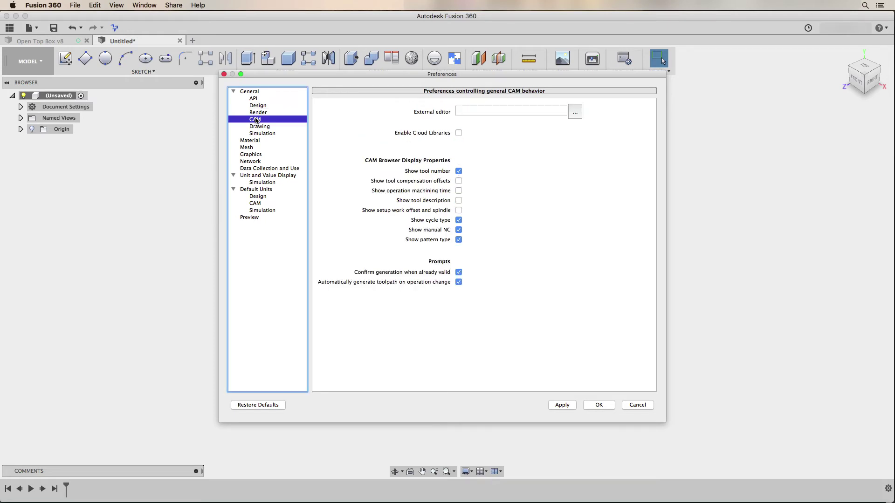
click(576, 112)
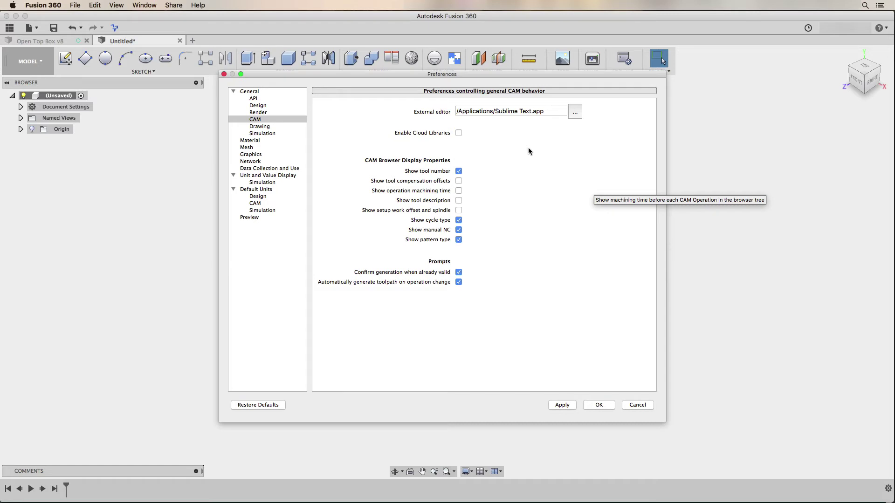
click(459, 133)
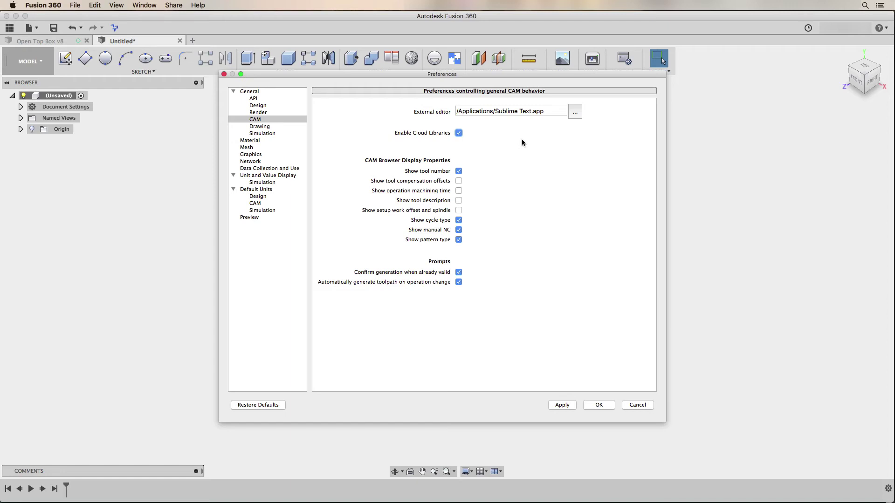
Step: Set the default physical material to MDF Medium Density Fiberboard from the Wood category in the Material preferences
click(260, 140)
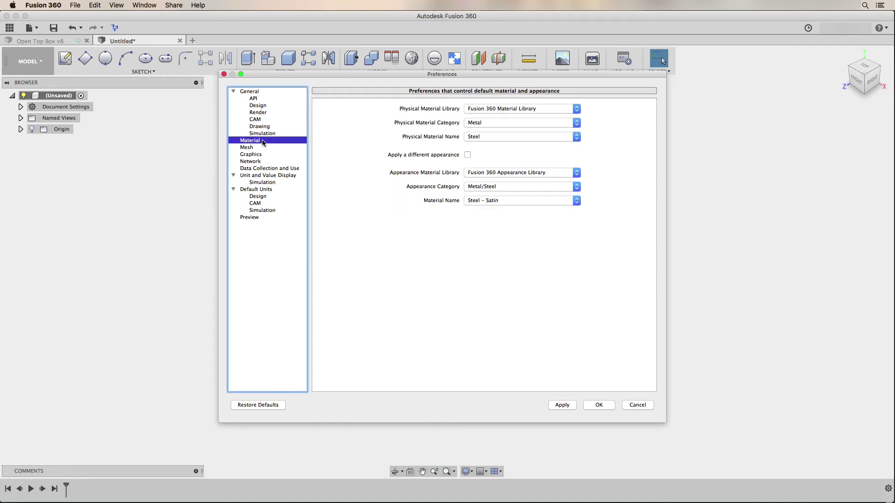
click(380, 137)
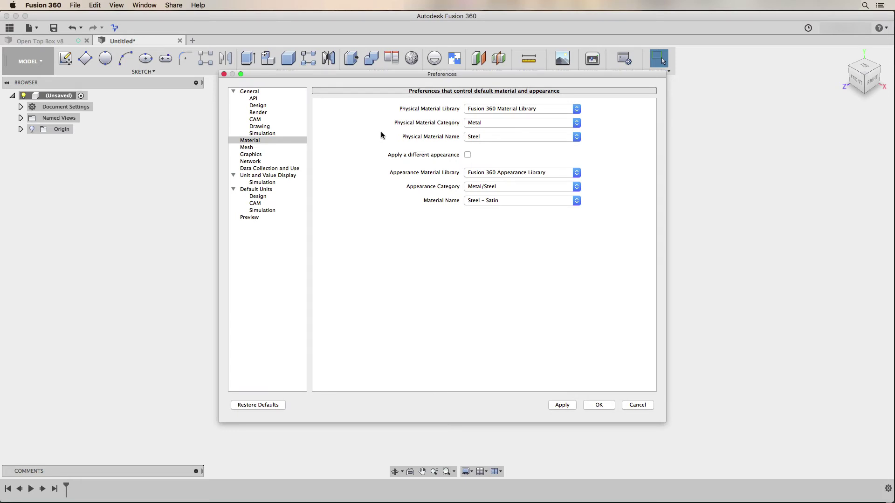
click(494, 124)
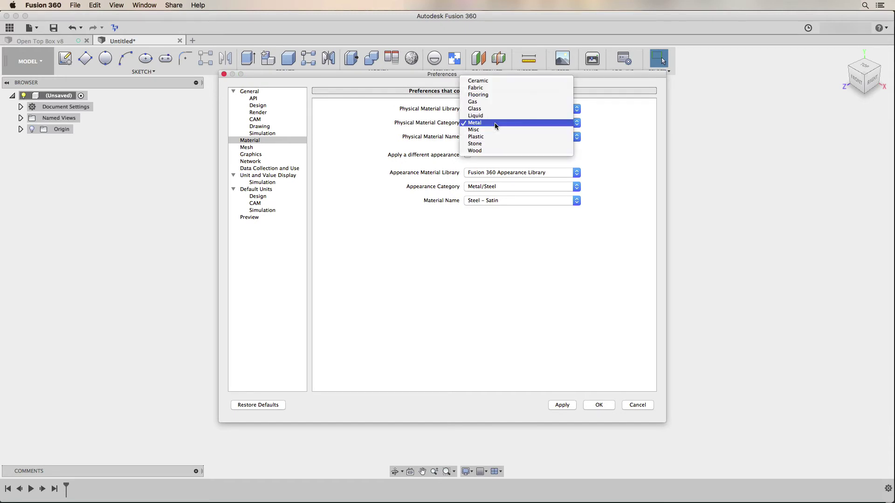
click(489, 150)
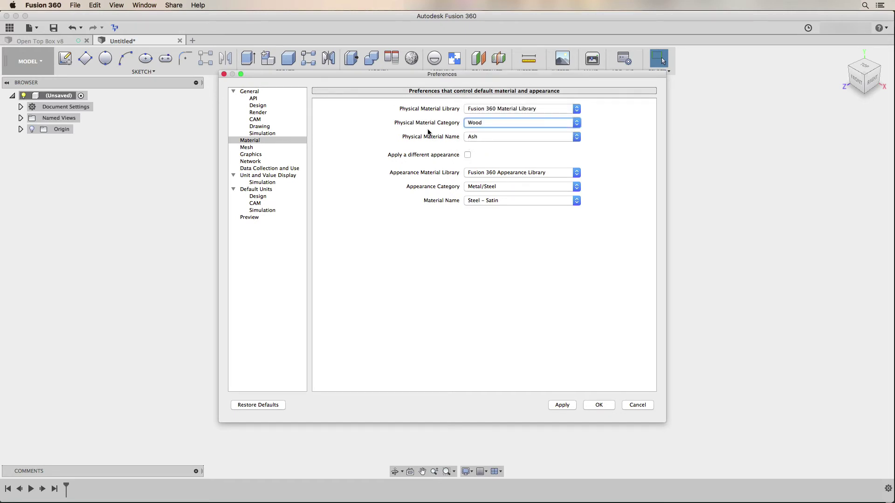
click(479, 137)
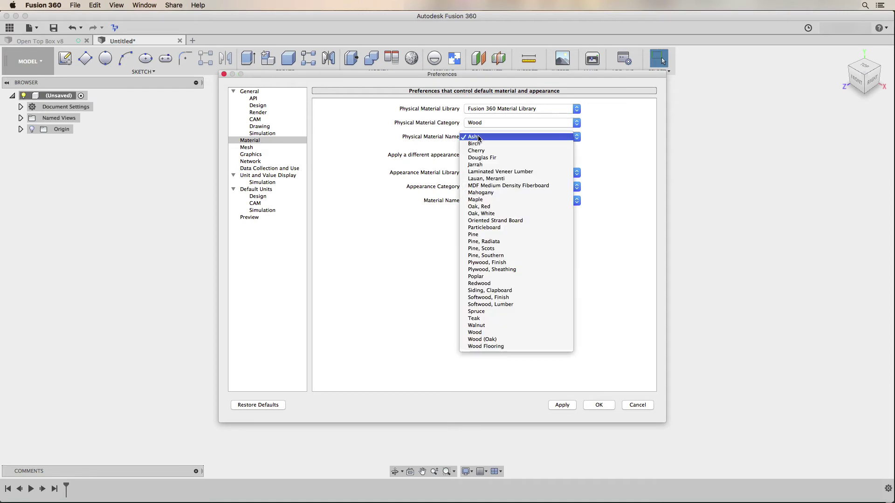
click(523, 186)
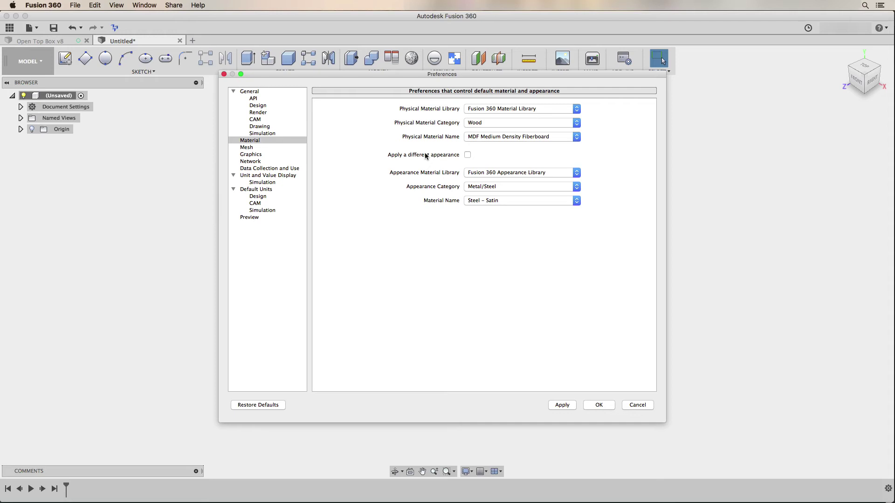
Step: Enable a different default appearance and choose Laser Cut MDF from the Favorites Library, category Wood/Unfinished
click(468, 155)
click(509, 172)
click(509, 165)
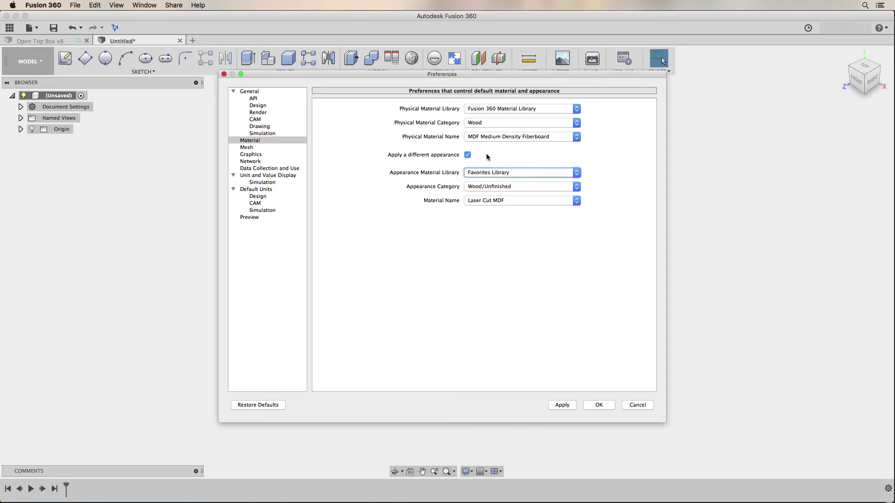
click(515, 187)
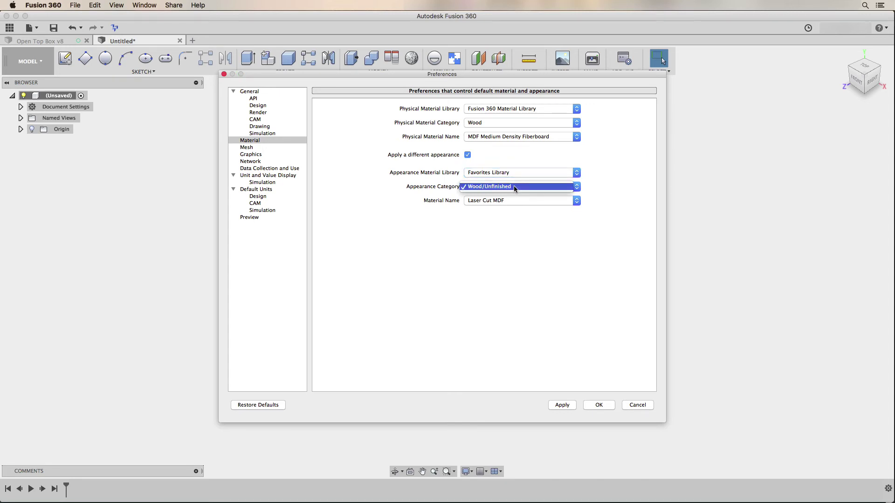
click(514, 187)
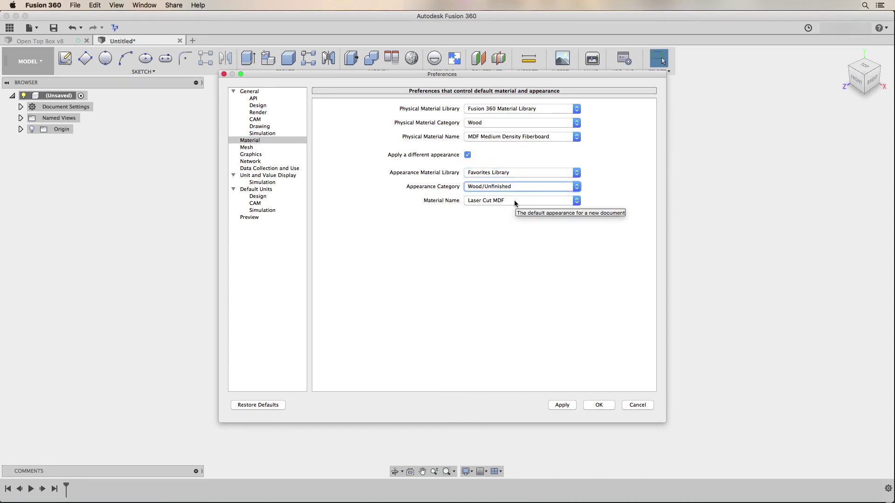
click(515, 204)
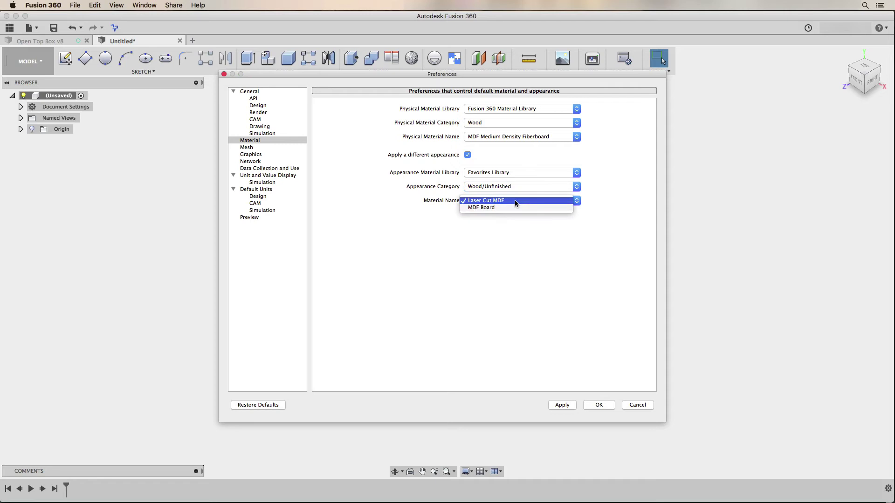
click(514, 201)
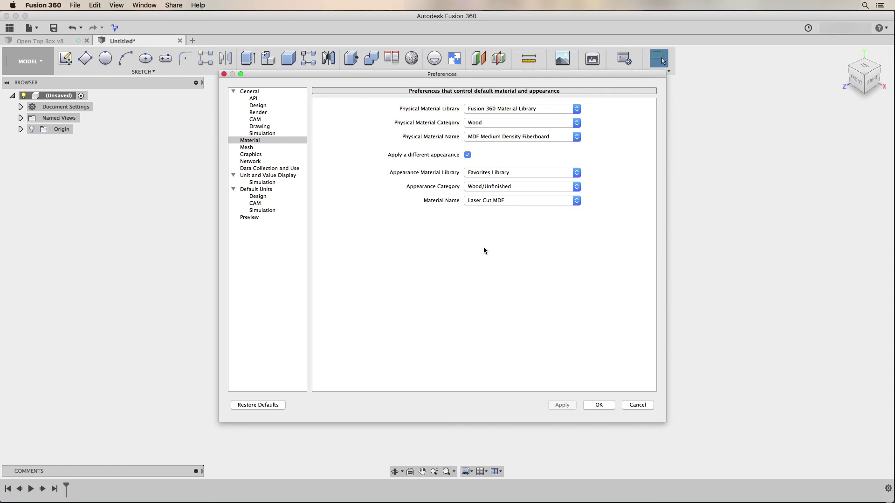
Step: Check the default units for new designs and toolpaths, and accept the preferences
click(258, 197)
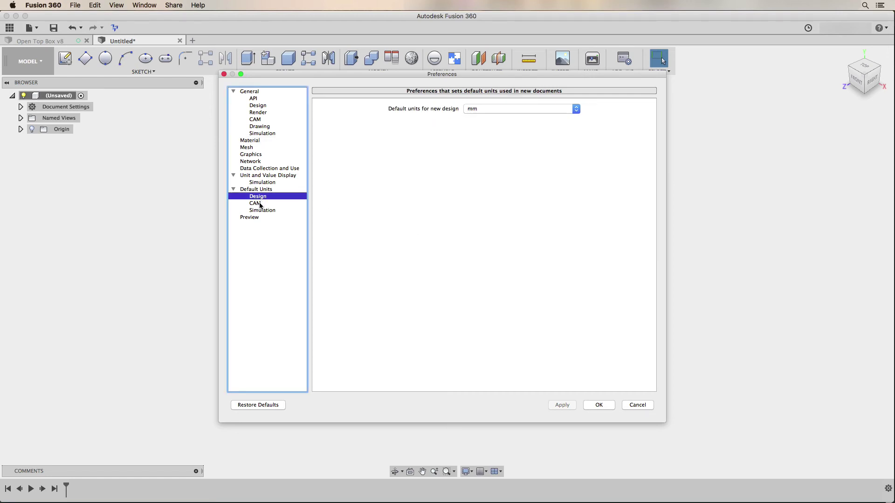
click(260, 204)
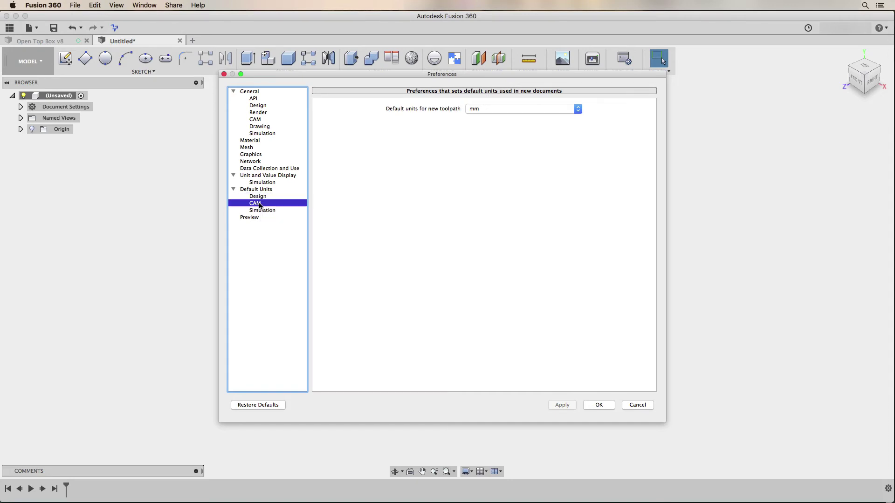
click(261, 197)
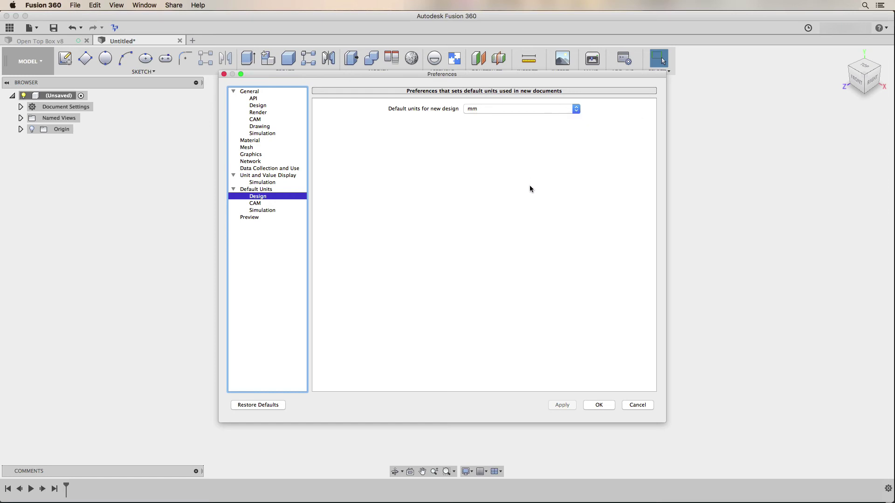
click(576, 109)
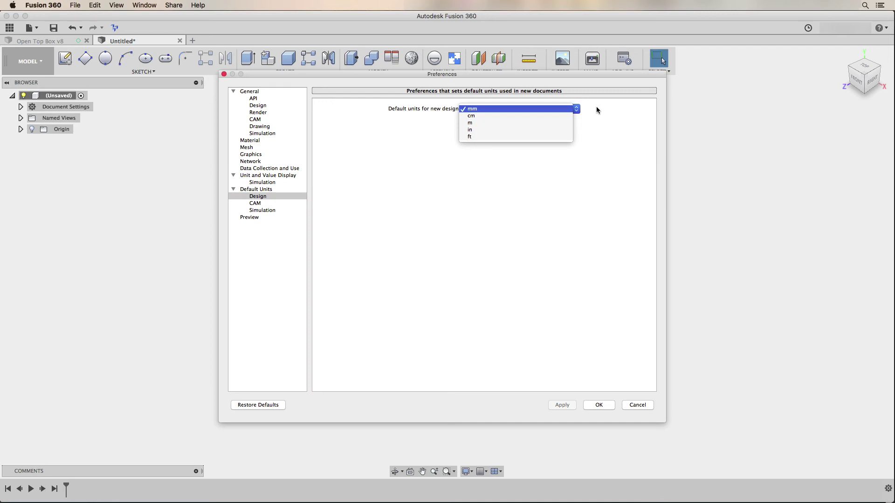
click(597, 110)
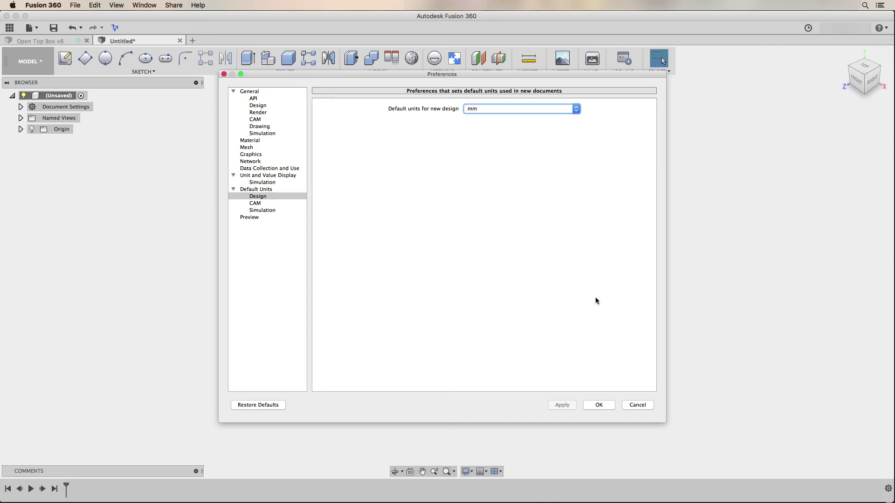
click(599, 405)
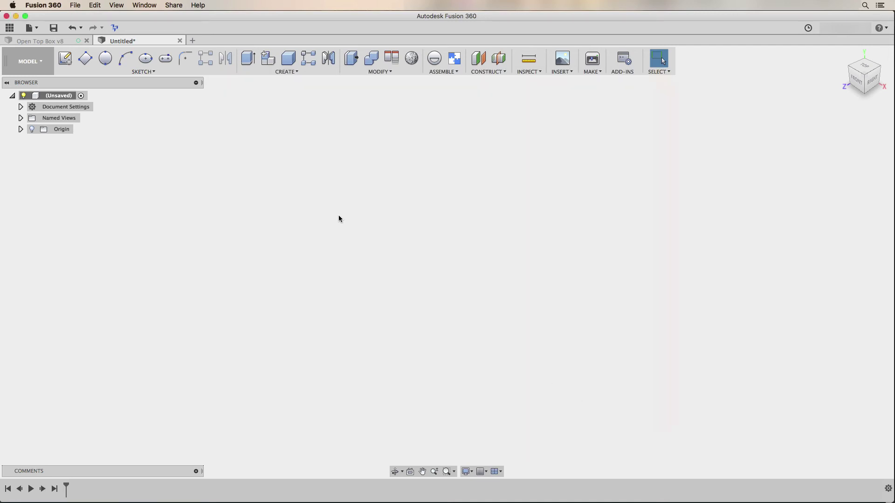
Step: Check the units in the current document's settings and create a new design
click(21, 107)
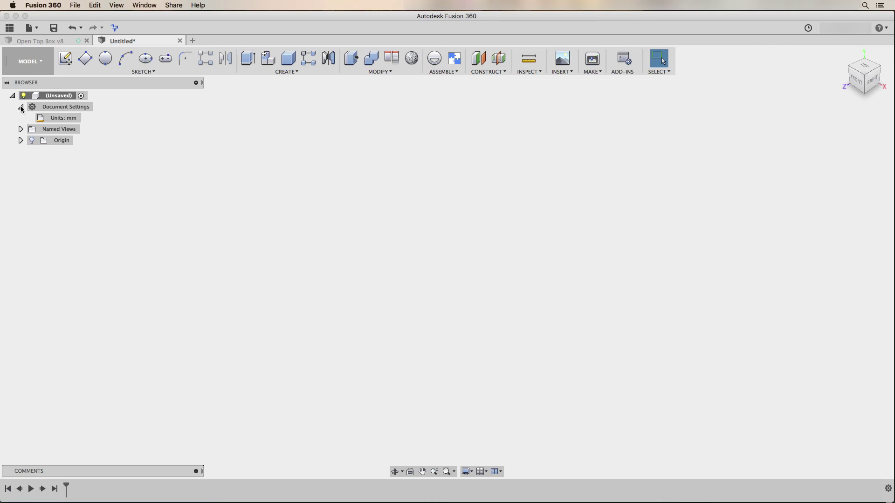
click(21, 107)
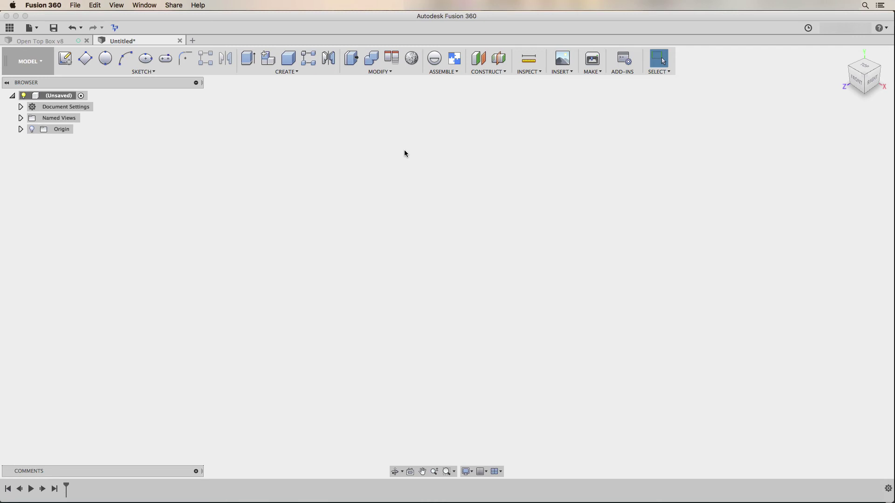
click(77, 7)
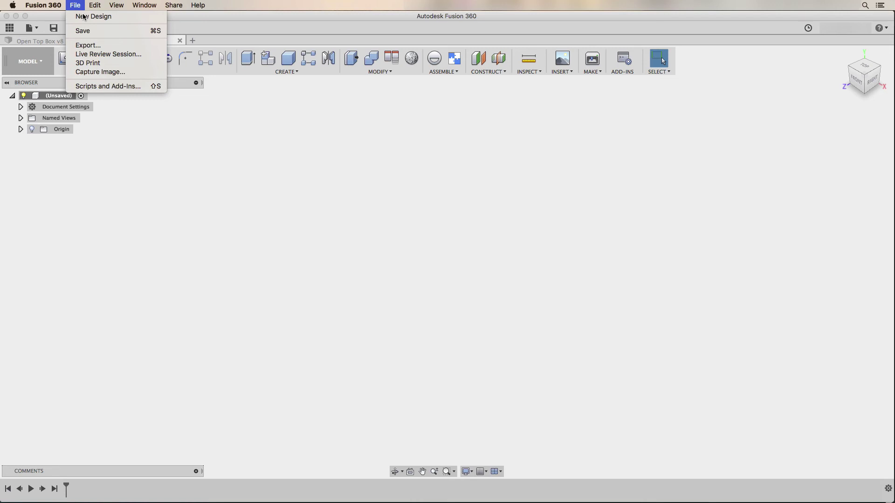
click(84, 17)
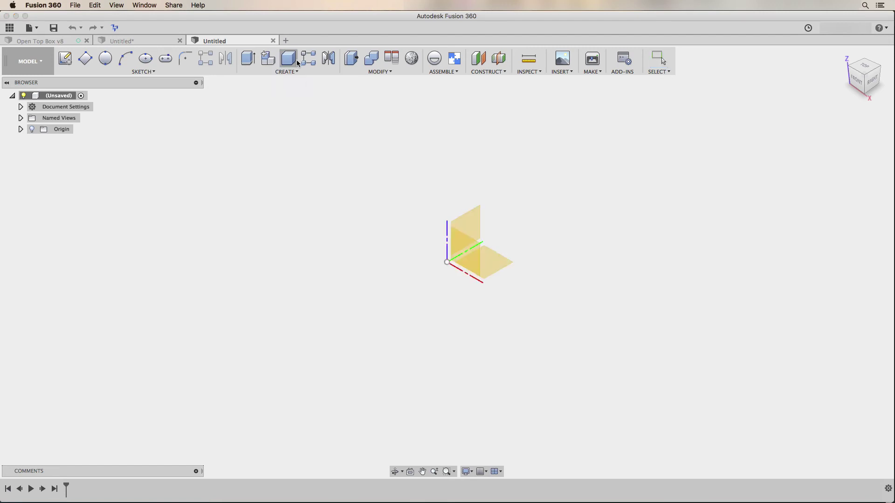
Step: Create a box as a new body on the horizontal origin plane, starting at the origin, about 52 by 114 mm and 5 mm high
click(488, 256)
click(446, 262)
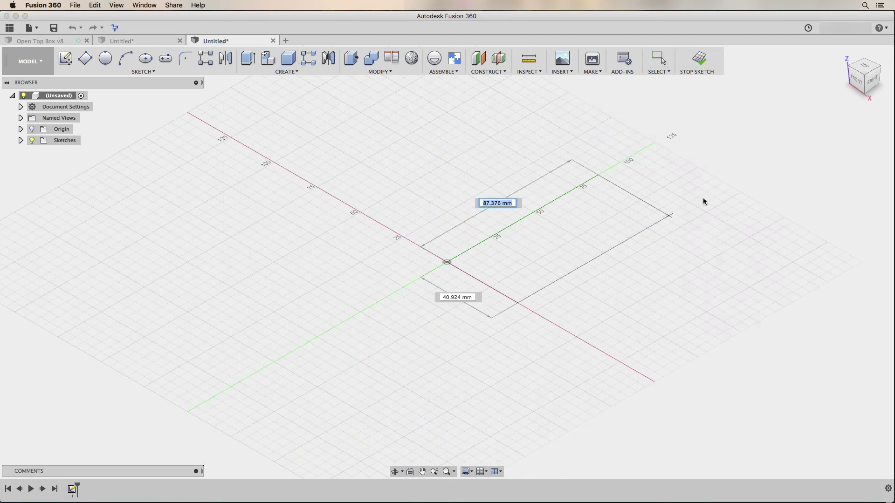
click(733, 202)
key(e)
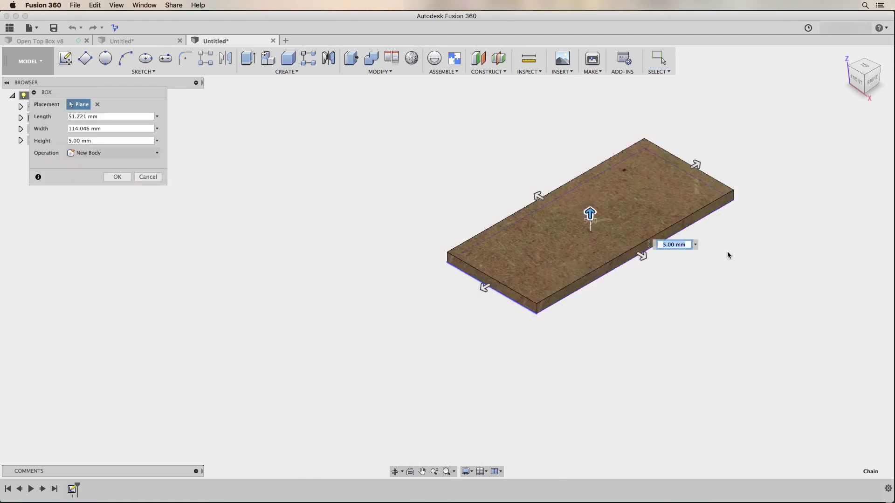
click(118, 178)
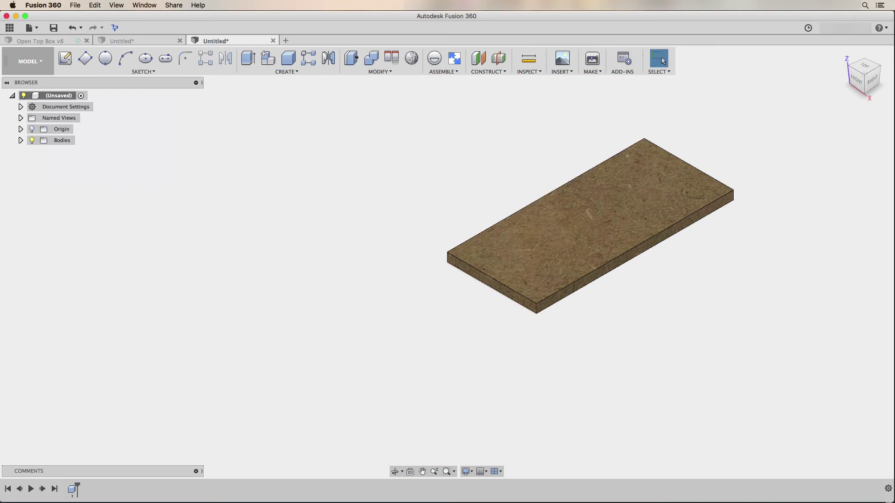
Step: Apply the MDF Board appearance from the Favorites library to the top face of the board, with faces as the target
middle_drag(637, 292, 543, 315)
scroll(544, 316, up, 5)
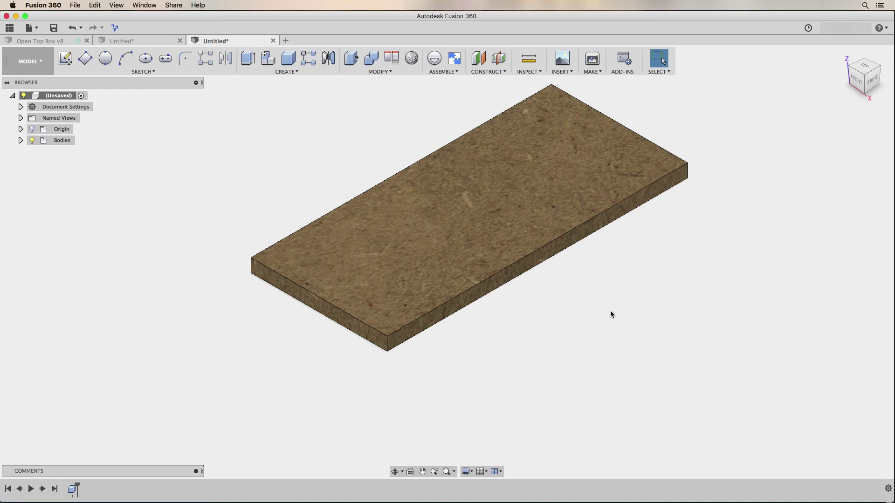
key(a)
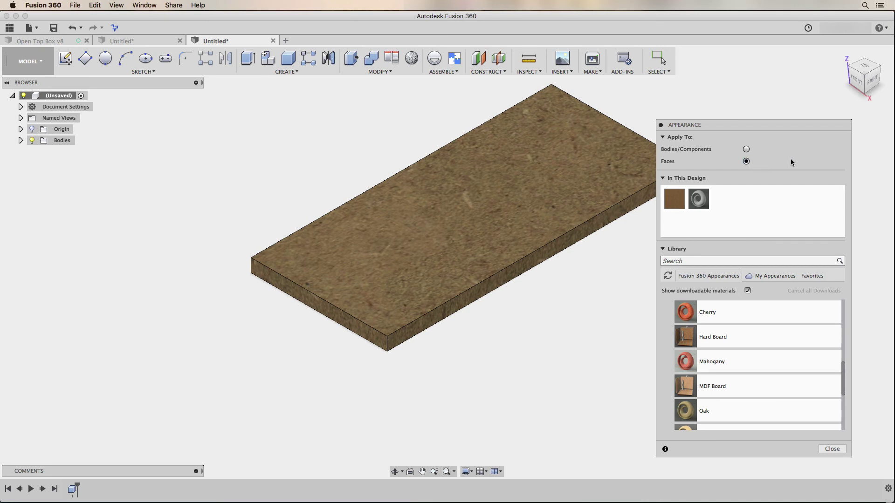
click(811, 276)
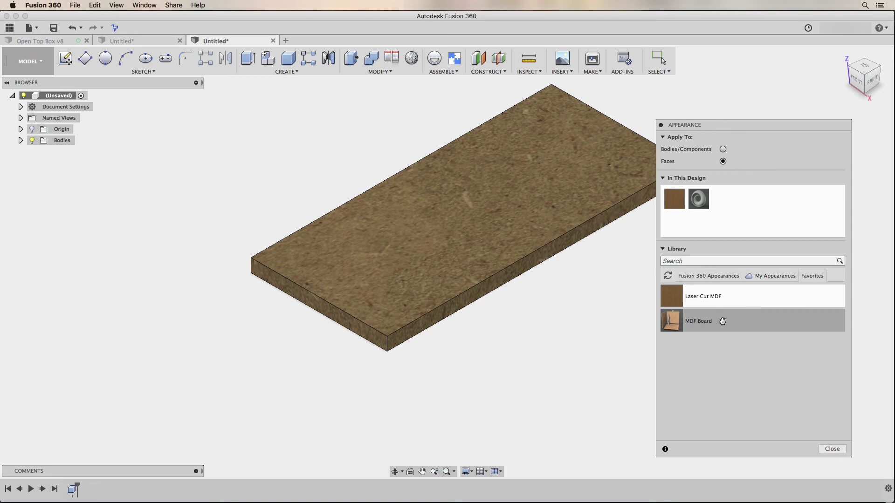
drag(722, 321, 519, 233)
shift+middle_drag(577, 289, 627, 264)
drag(684, 312, 510, 285)
shift+middle_drag(509, 285, 516, 344)
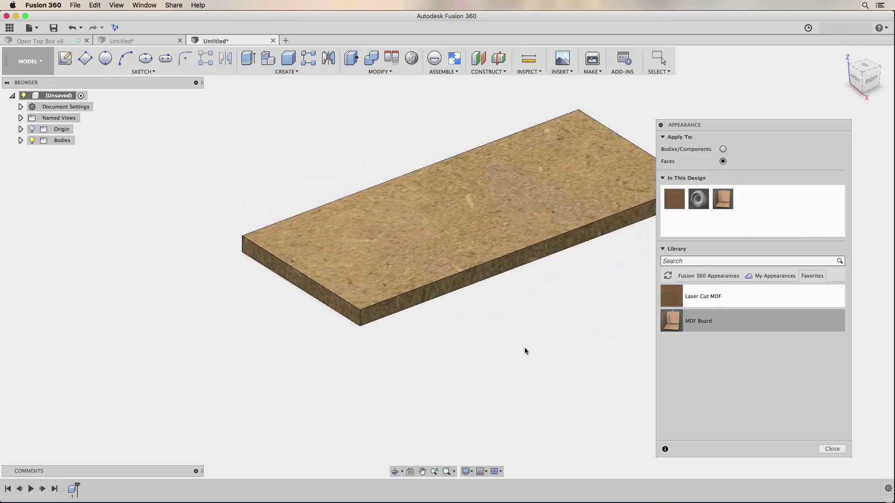
middle_drag(524, 359, 492, 371)
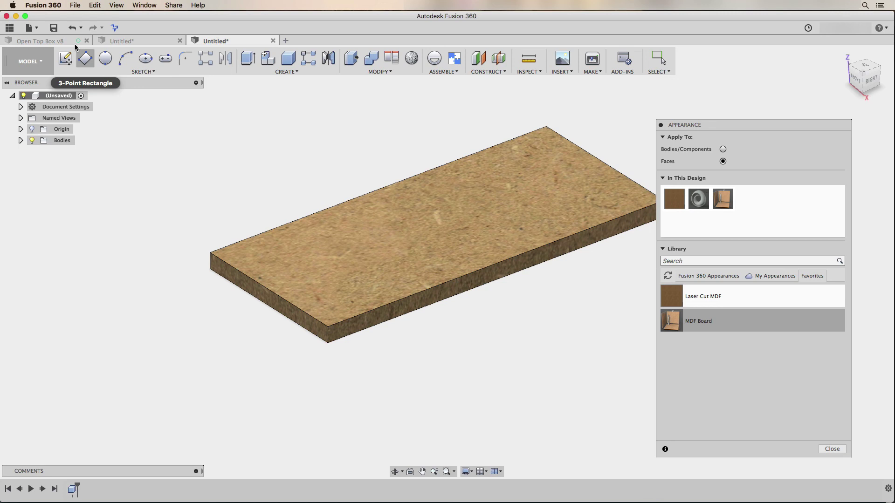
Step: Switch to the Open Top Box v8 design and hide its Front Panel body
click(66, 38)
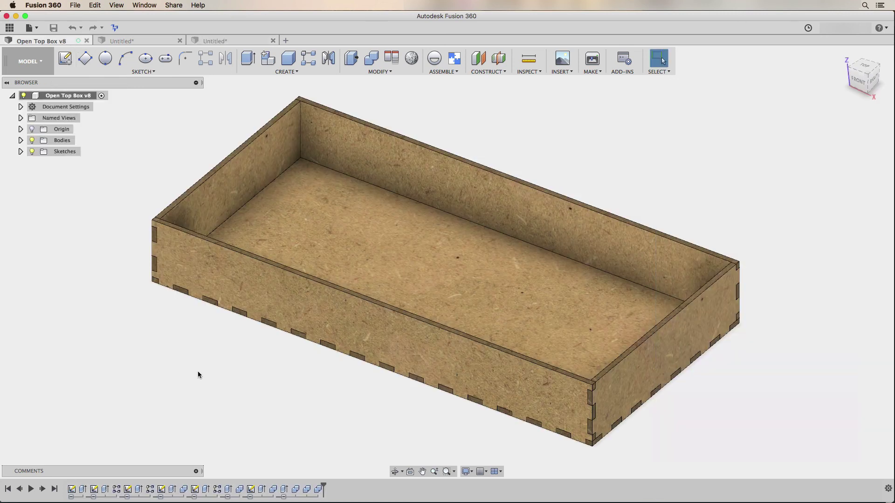
click(21, 140)
click(41, 163)
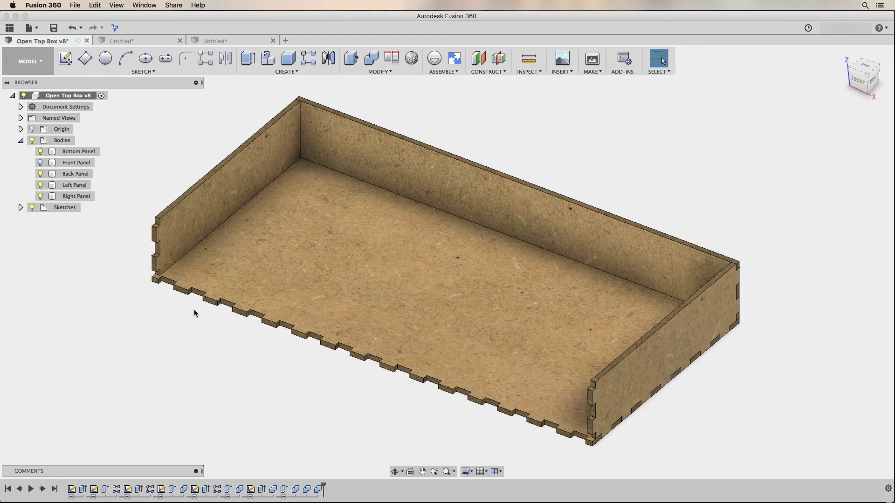
Step: Examine the darker laser-cut edges of the finger joints along the bottom panel's front, and show the Front Panel body again
scroll(194, 314, up, 5)
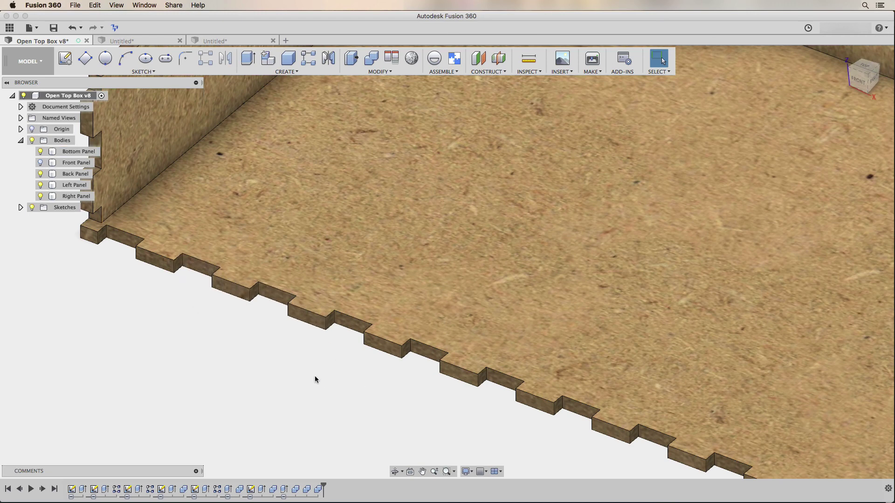
scroll(313, 370, down, 3)
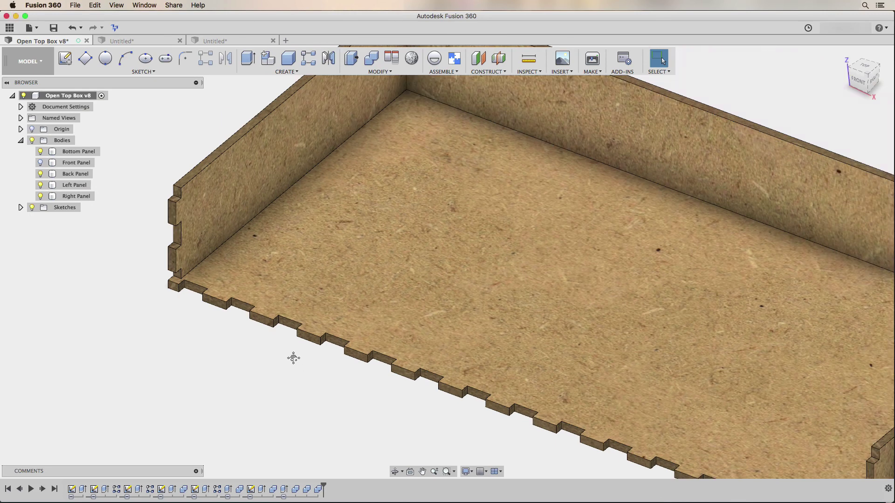
middle_drag(296, 362, 270, 323)
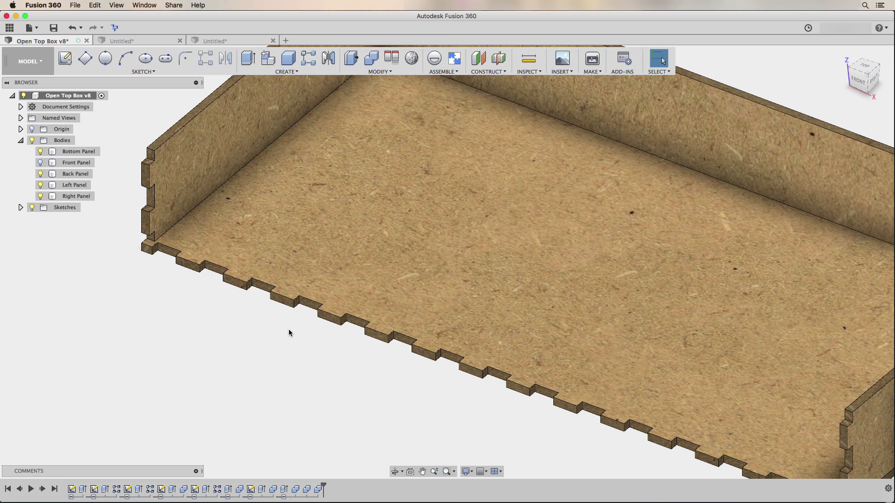
scroll(289, 332, down, 3)
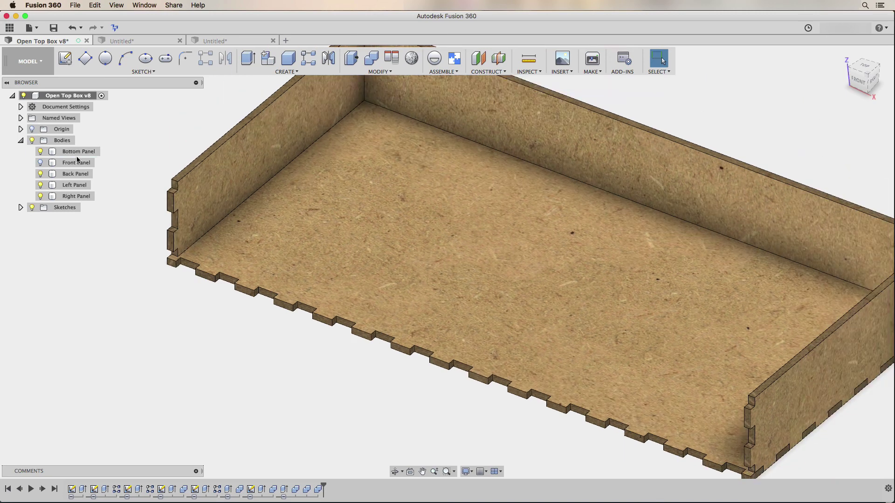
click(41, 163)
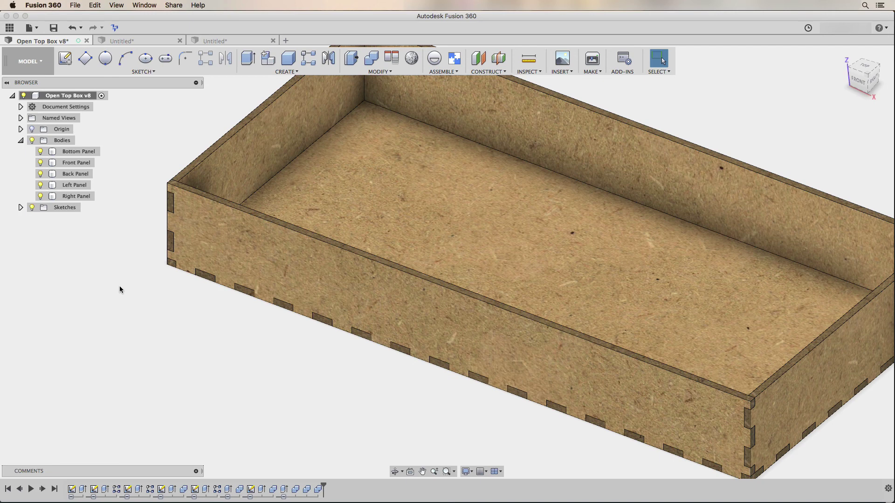